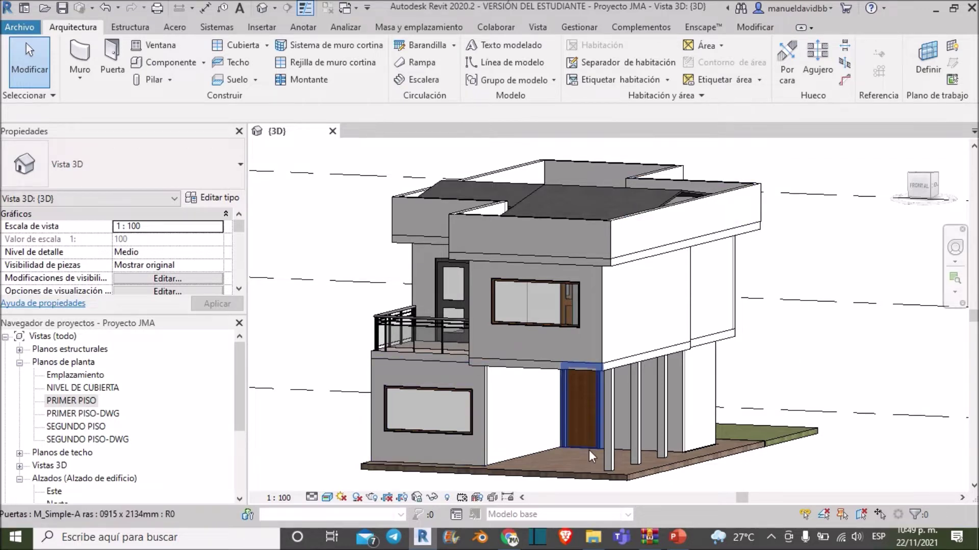
- Orbit and zoom the 3D view onto the lower front fixed window
mouse_move(923, 186)
mouse_down()
mouse_move(889, 204)
mouse_move(251, 206)
mouse_up()
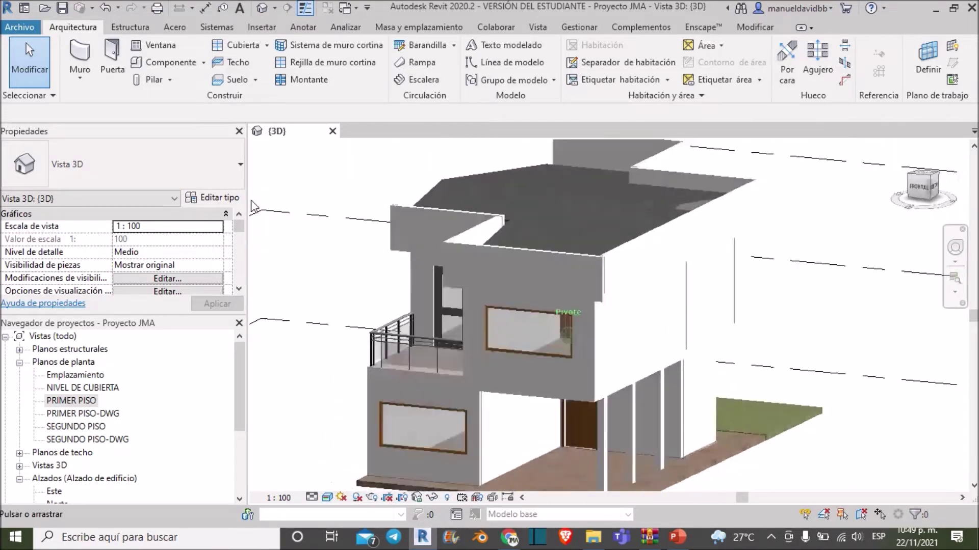
scroll(845, 305, down, 2)
scroll(845, 305, down, 2)
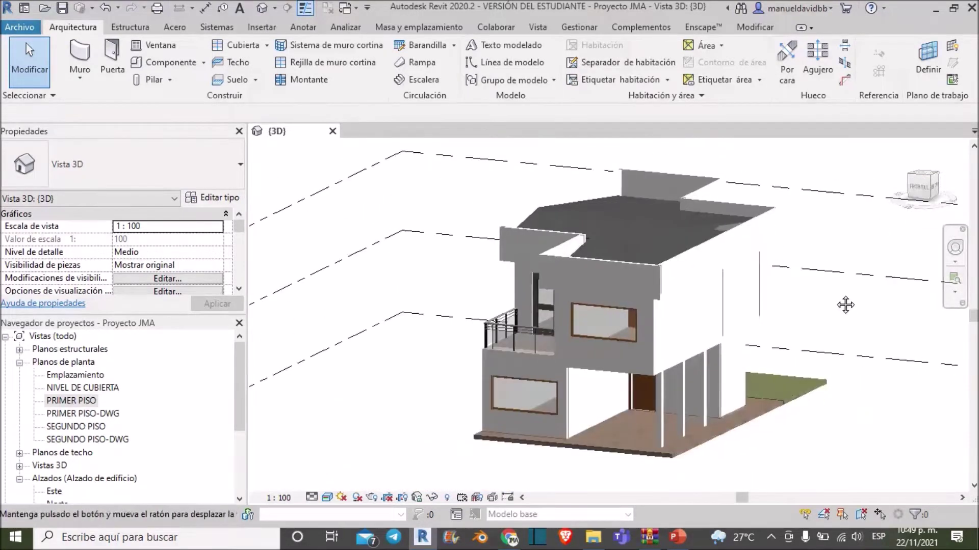
middle_drag(845, 305, 834, 297)
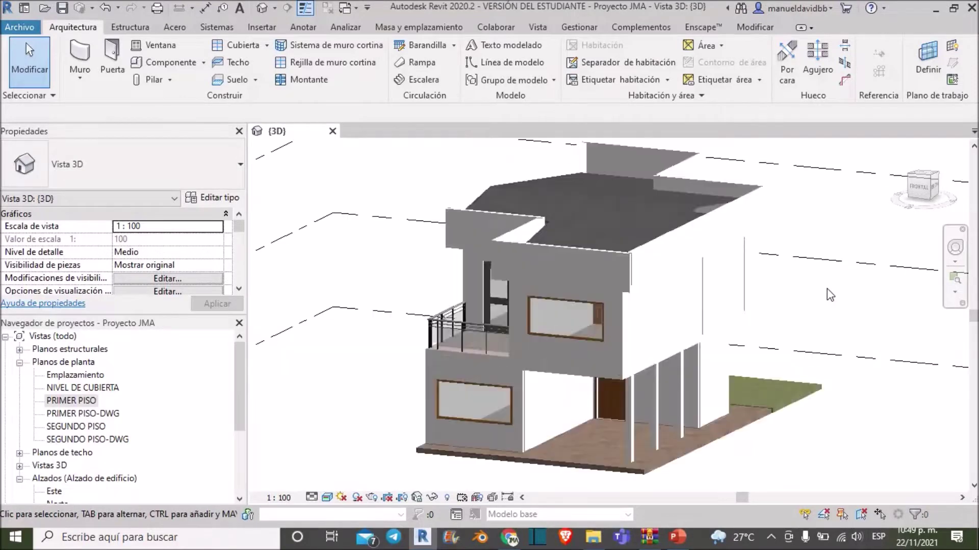
scroll(827, 289, up, 2)
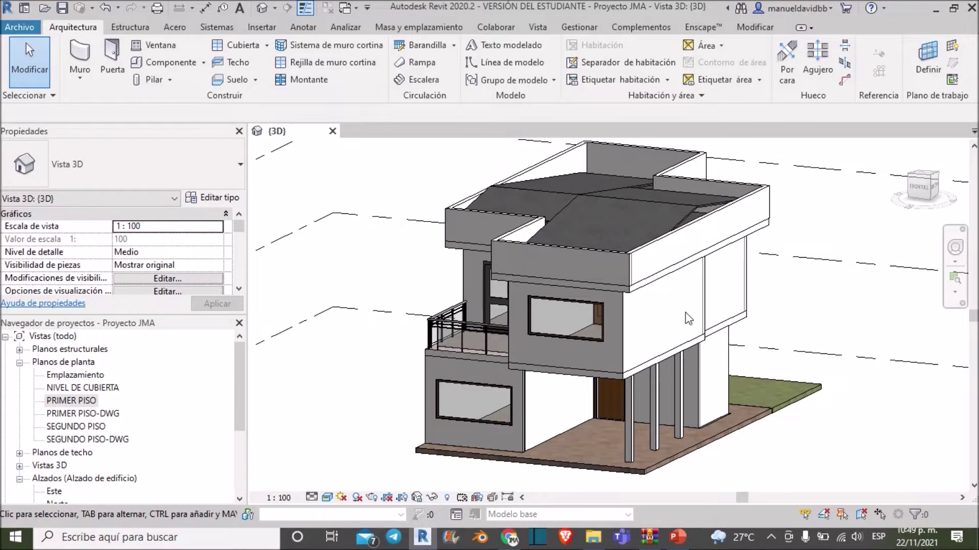
scroll(521, 403, up, 1)
scroll(498, 412, up, 1)
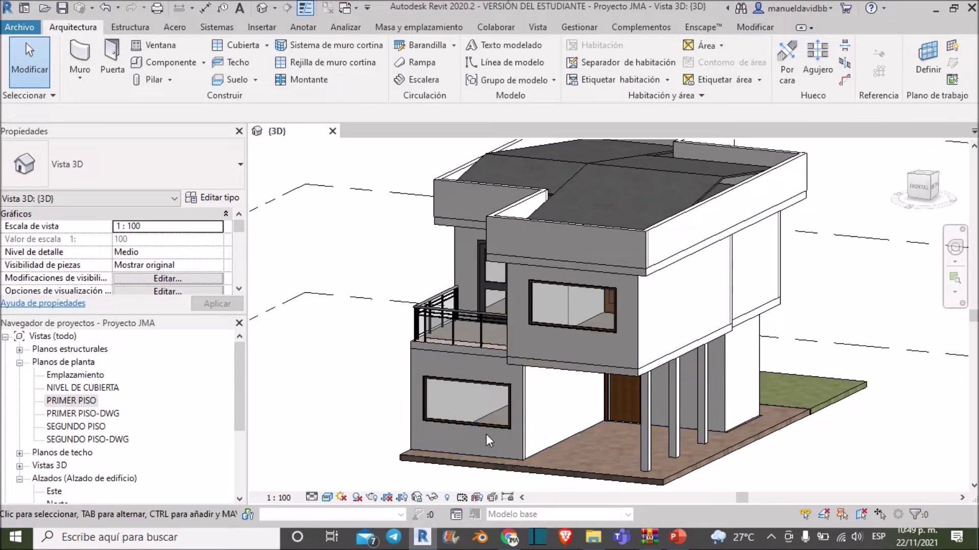
scroll(474, 432, up, 1)
scroll(456, 417, up, 2)
scroll(444, 415, up, 2)
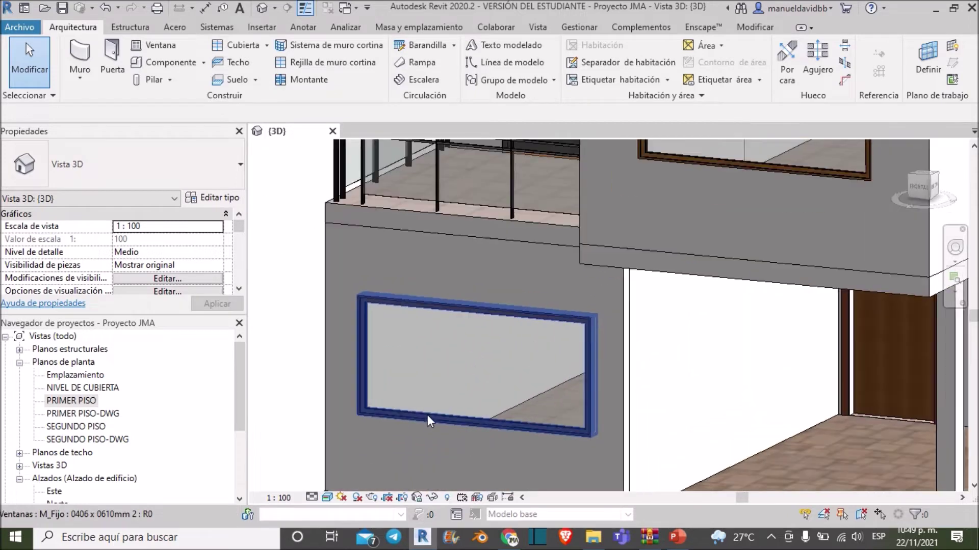
- Hide the M_Fijo 0406 x 0610mm window with Ocultar en vista > Elementos
click(427, 415)
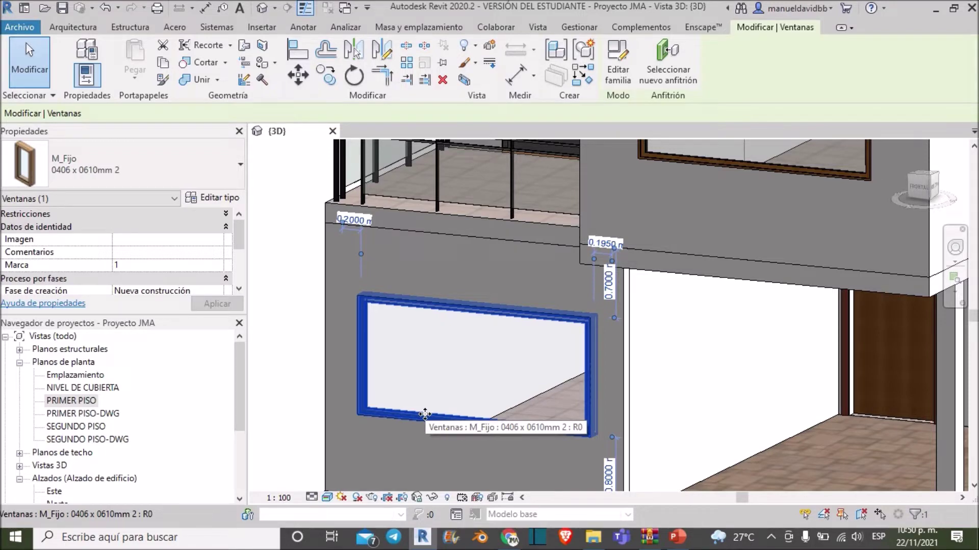
right_click(371, 303)
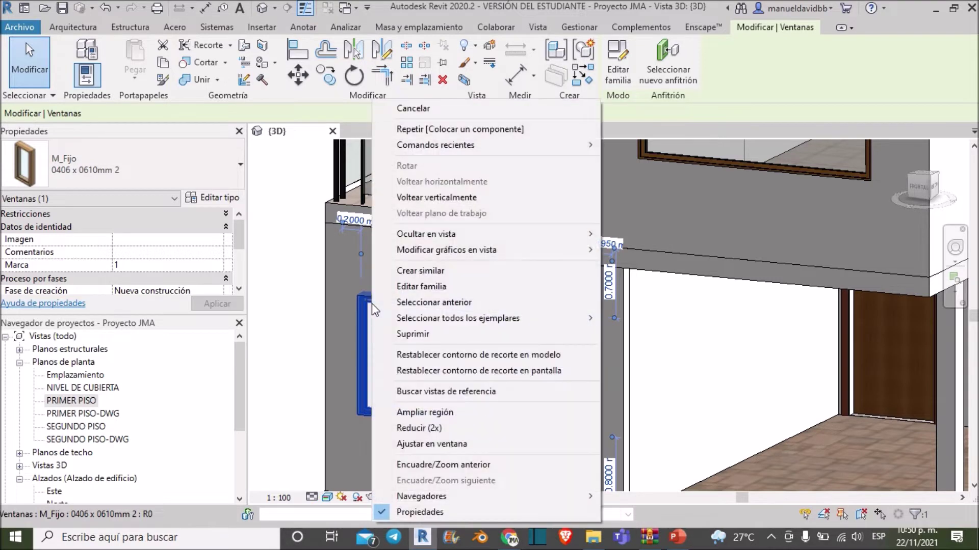
mouse_move(426, 234)
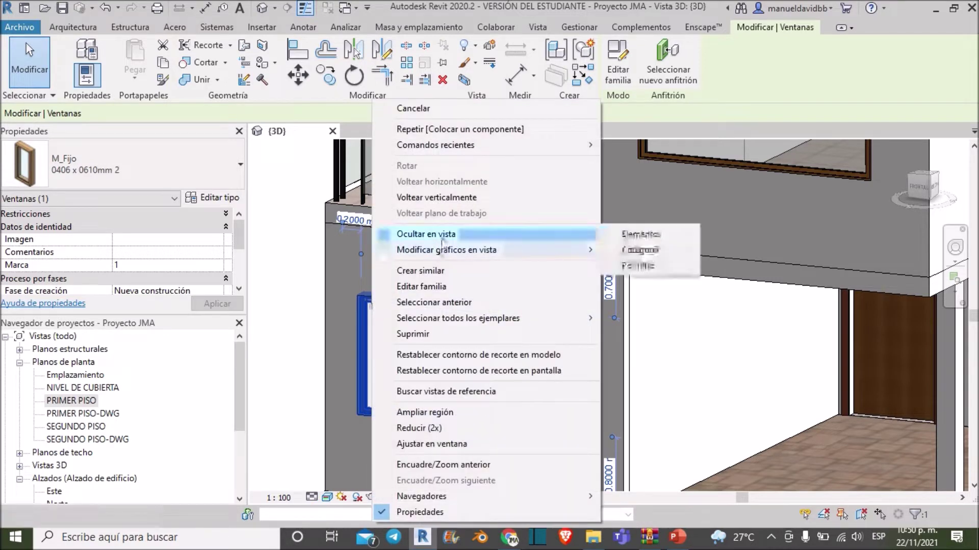
click(668, 241)
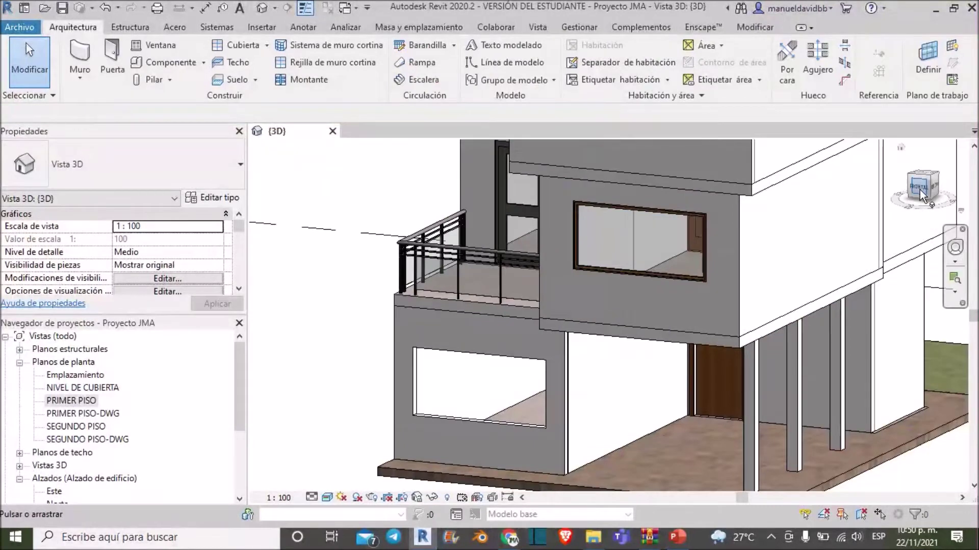
mouse_move(920, 189)
shift+middle_down()
mouse_move(496, 203)
mouse_move(529, 192)
shift+middle_up()
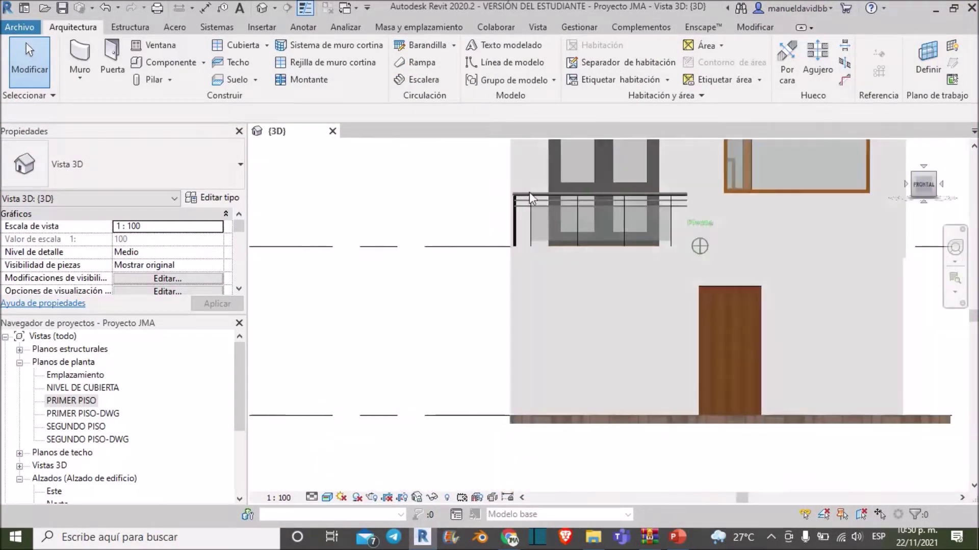
shift+middle_drag(589, 207, 711, 452)
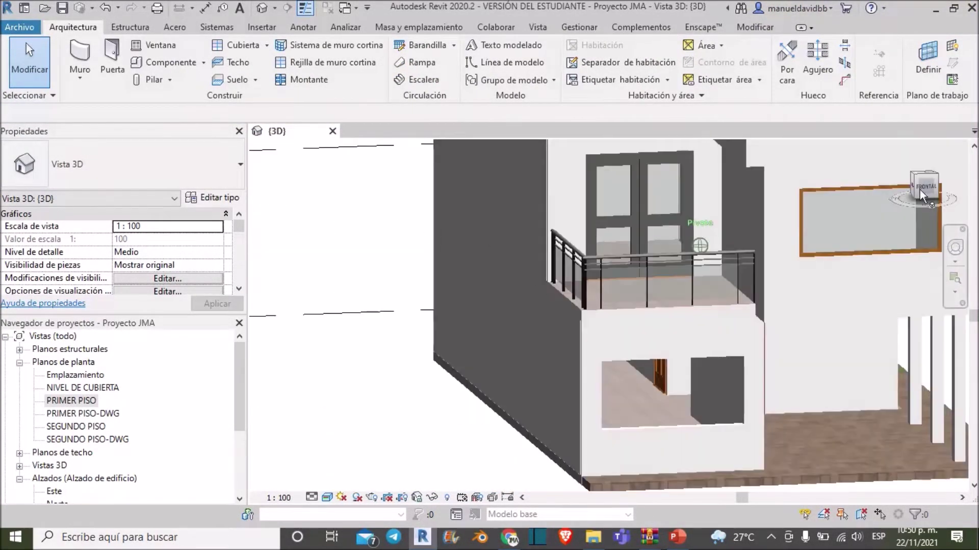
scroll(659, 405, up, 5)
scroll(658, 405, down, 1)
scroll(650, 405, down, 3)
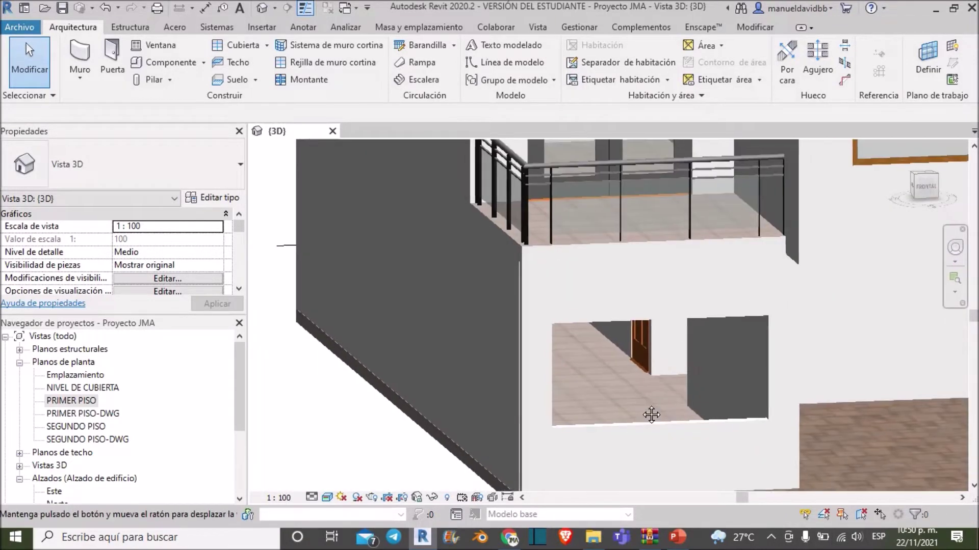
scroll(613, 402, down, 1)
scroll(612, 401, down, 3)
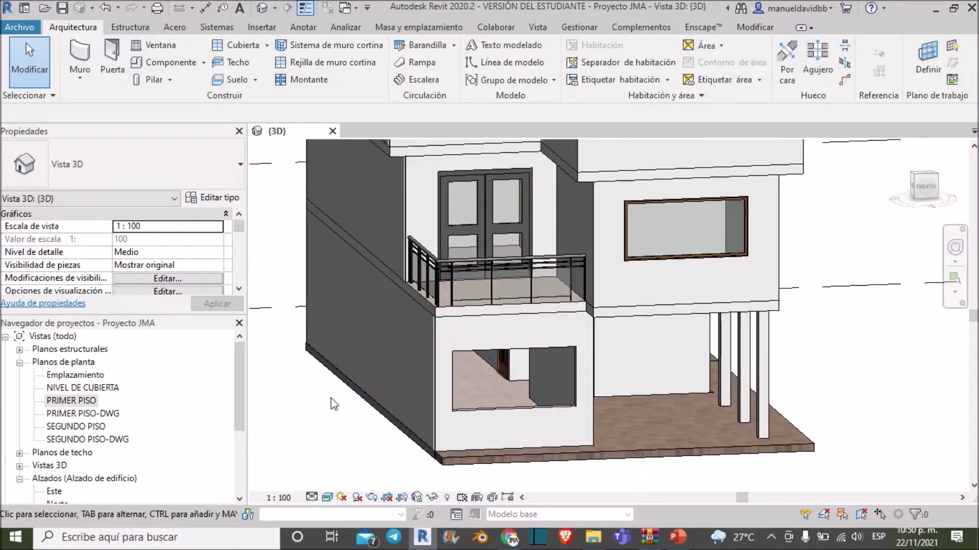
scroll(476, 446, up, 2)
scroll(477, 442, up, 2)
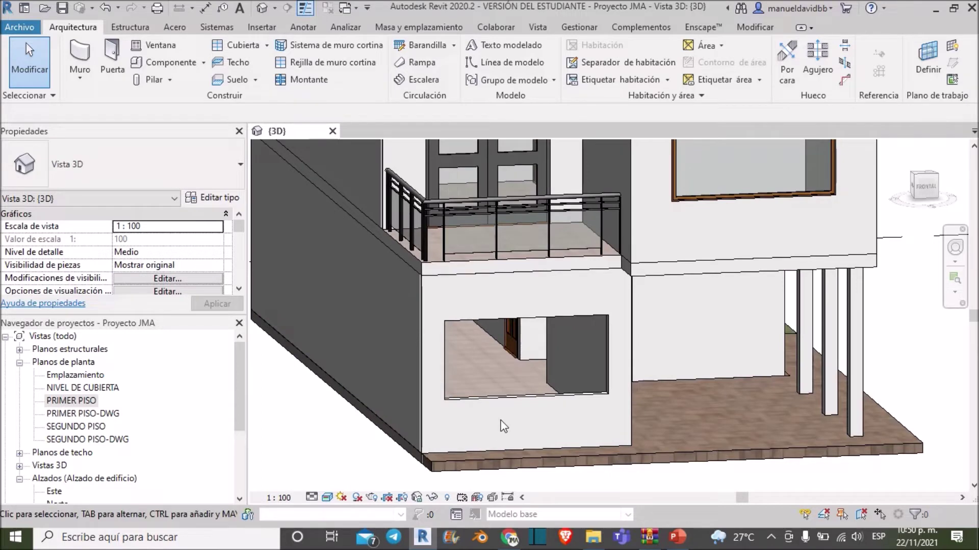
scroll(501, 421, up, 1)
scroll(501, 421, up, 2)
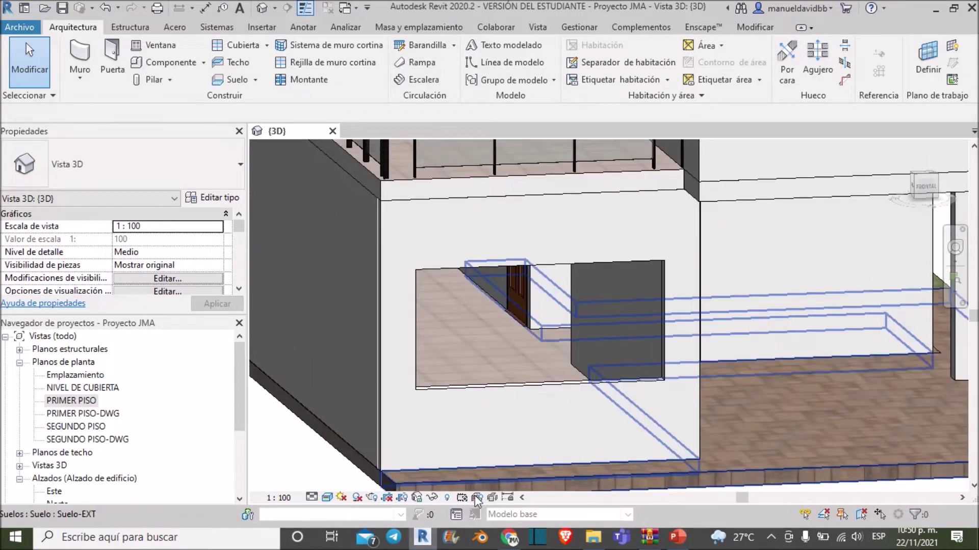
- Turn on Mostrar elementos ocultos so the hidden window shows in magenta
click(448, 499)
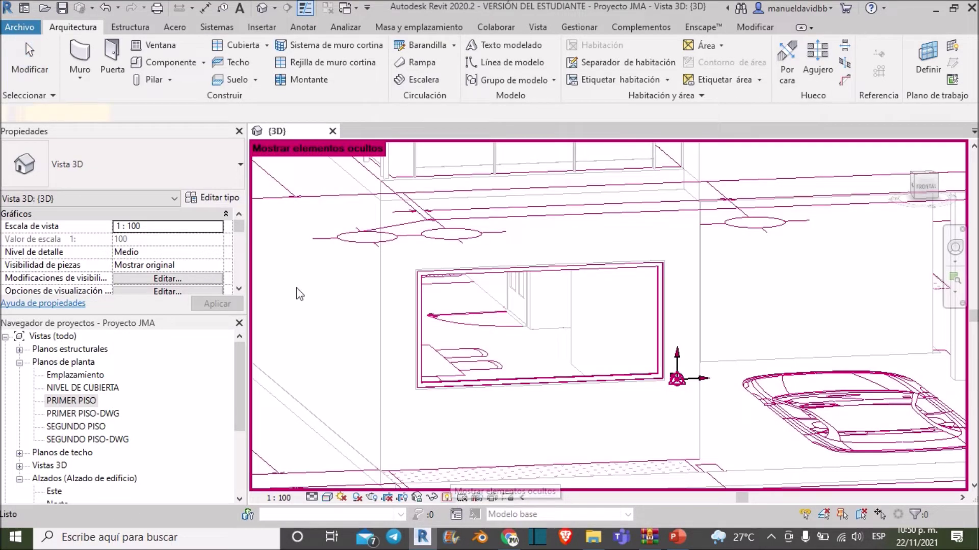
scroll(426, 185, down, 5)
scroll(544, 357, up, 6)
scroll(544, 356, up, 2)
scroll(544, 357, up, 1)
scroll(561, 367, down, 1)
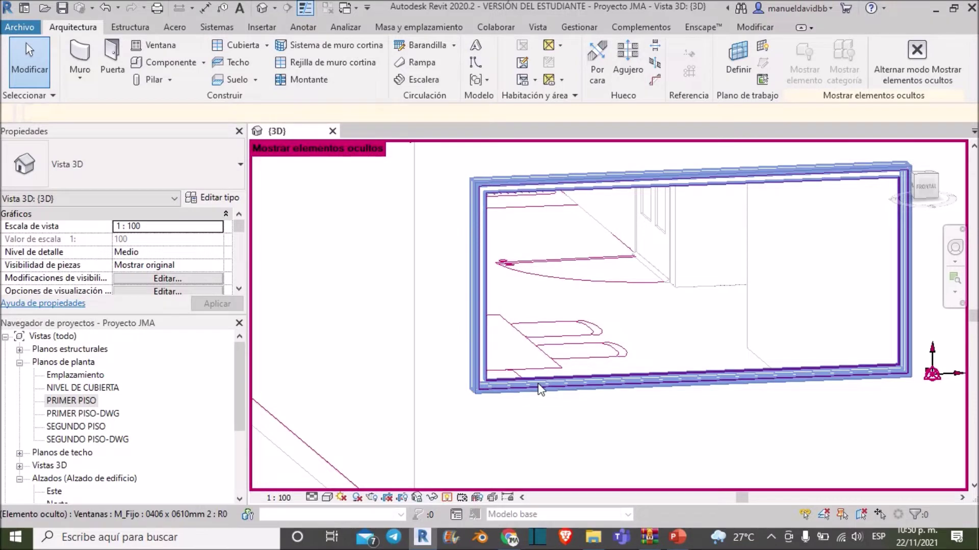
- Restore the hidden window with Mostrar en vista > Elementos
click(506, 378)
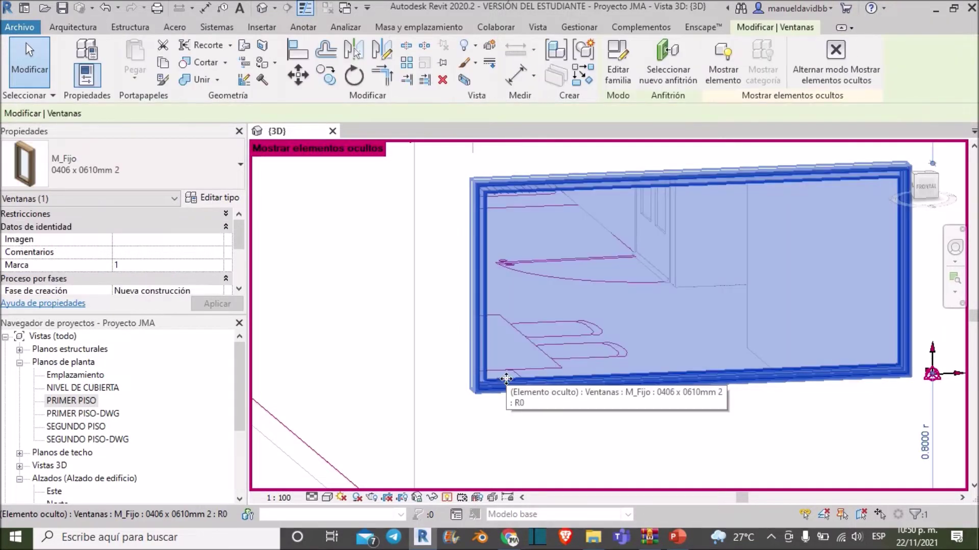
right_click(670, 293)
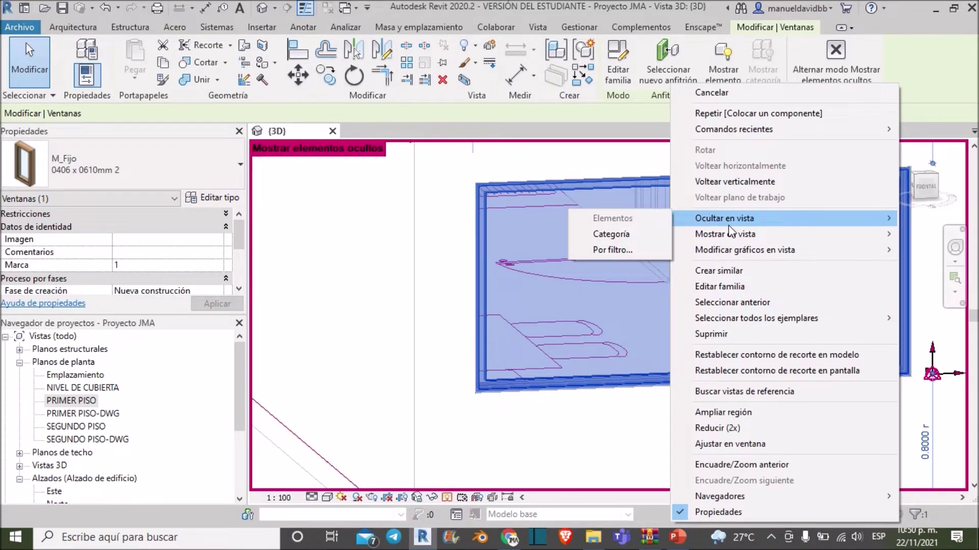
mouse_move(723, 234)
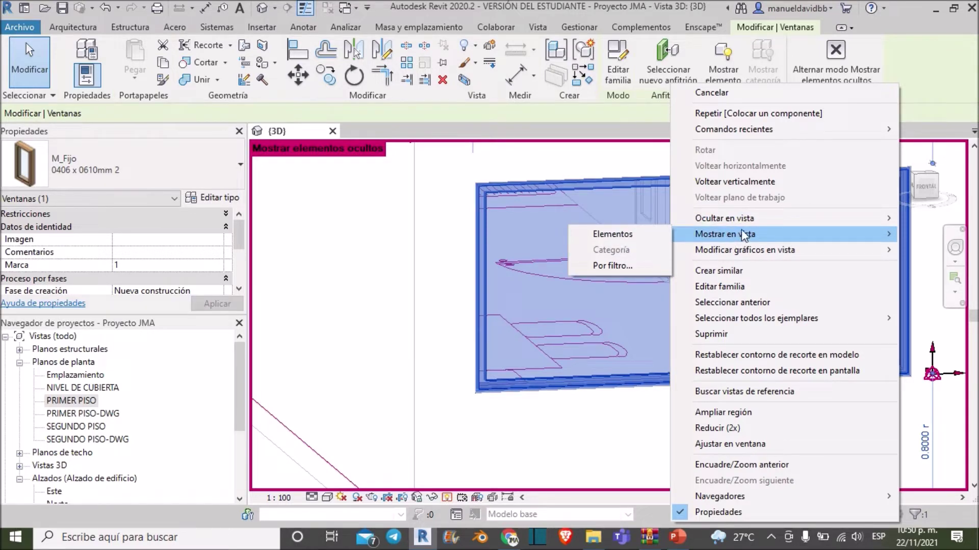
click(650, 234)
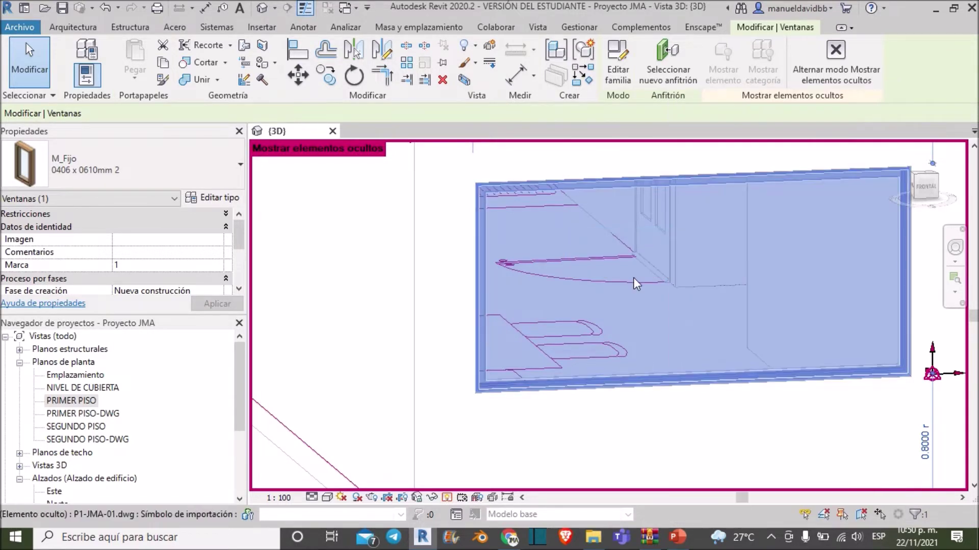
scroll(633, 278, down, 2)
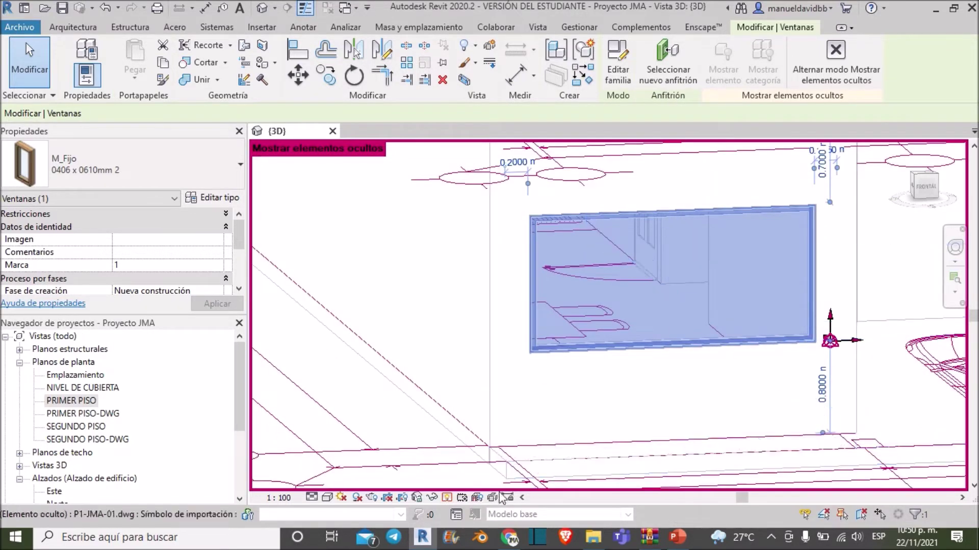
- Turn off the hidden-elements display and recentre the house in a top isometric view
click(447, 500)
scroll(620, 308, down, 3)
middle_drag(621, 310, 565, 370)
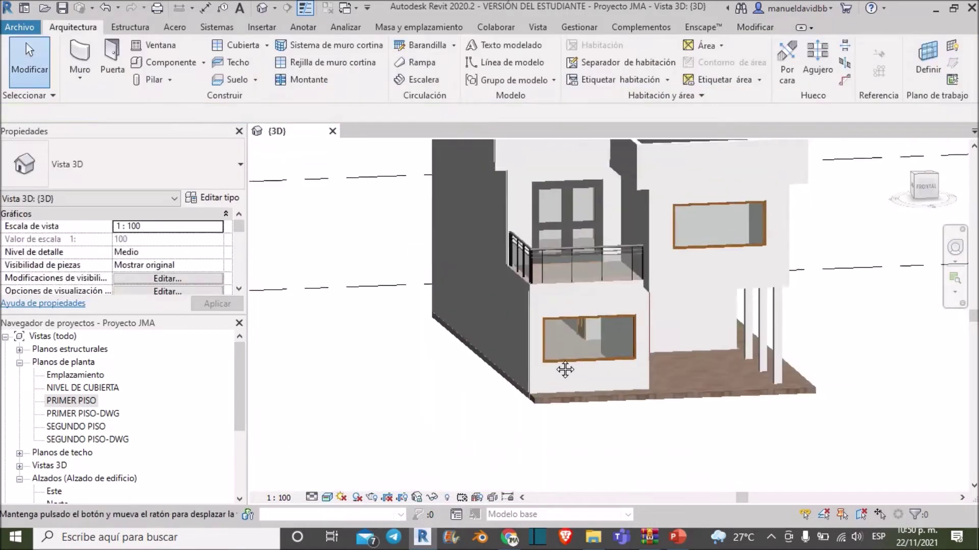
scroll(565, 369, down, 4)
click(918, 183)
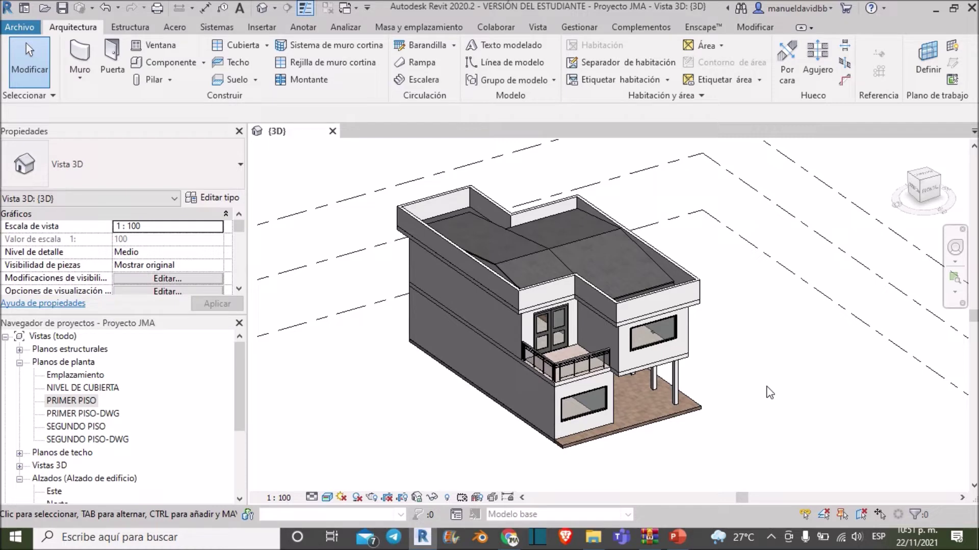
scroll(770, 393, down, 3)
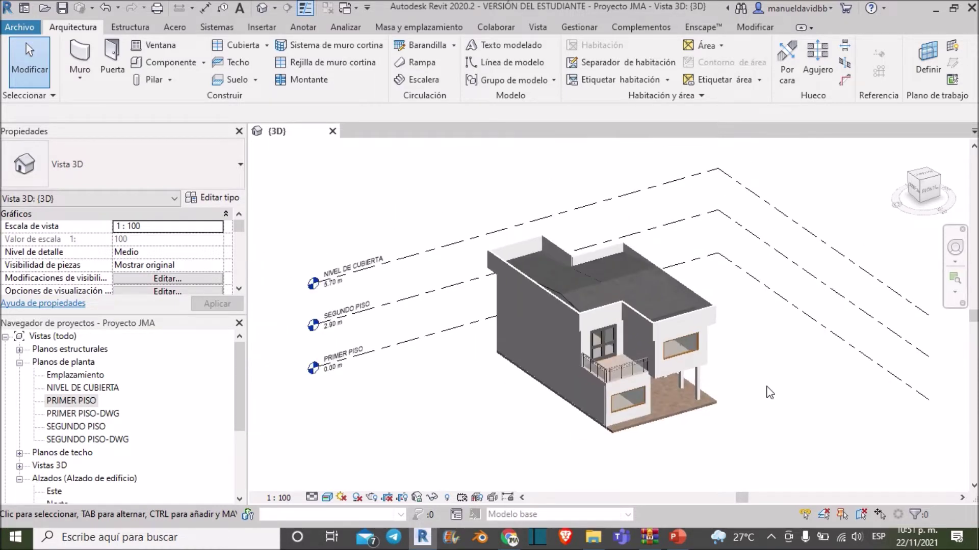
scroll(770, 393, down, 2)
- Crossing-select the whole house, then filter the selection to Ventanas only, leaving 4 windows
mouse_move(835, 462)
mouse_down()
mouse_move(662, 271)
mouse_move(503, 192)
mouse_up()
scroll(711, 394, up, 5)
scroll(711, 394, down, 1)
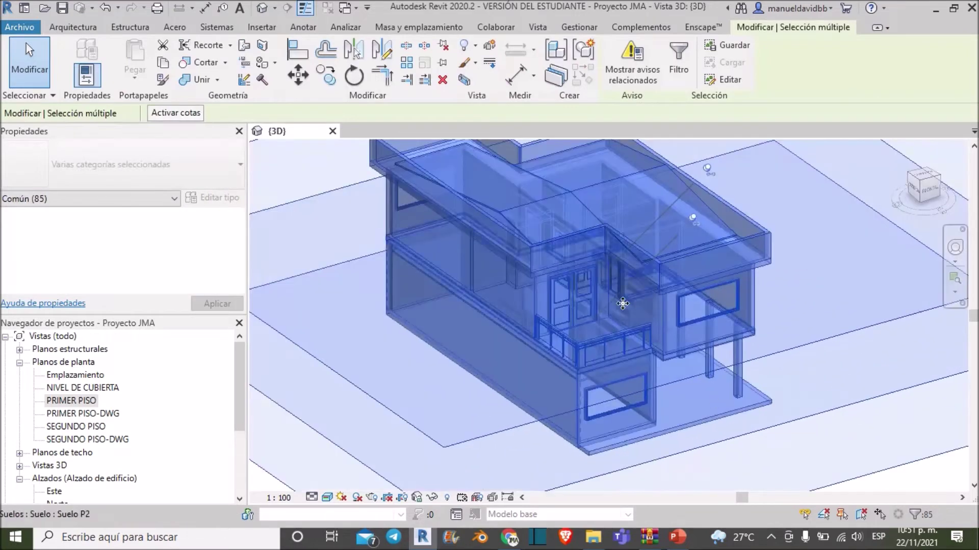
scroll(603, 282, up, 2)
scroll(685, 316, up, 1)
scroll(685, 316, down, 3)
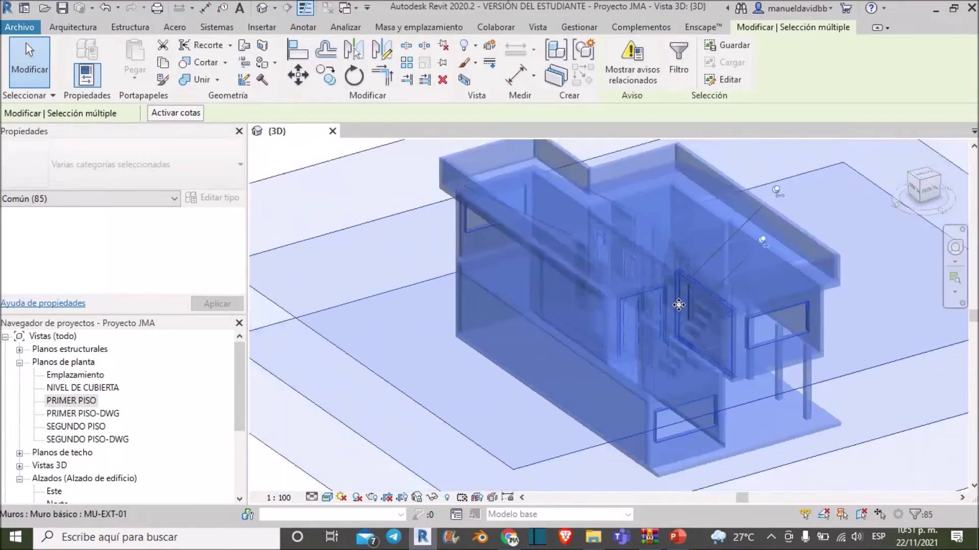
click(681, 60)
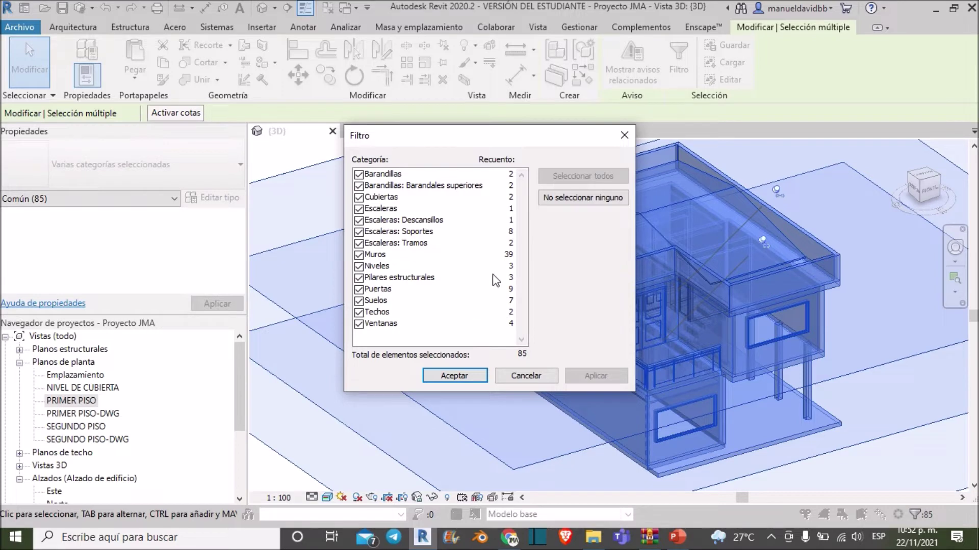
click(578, 197)
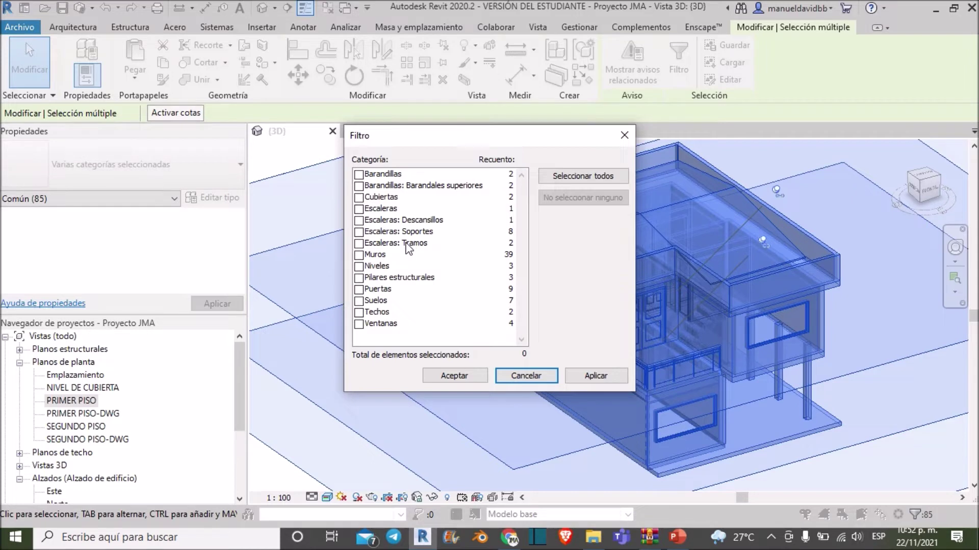
click(359, 324)
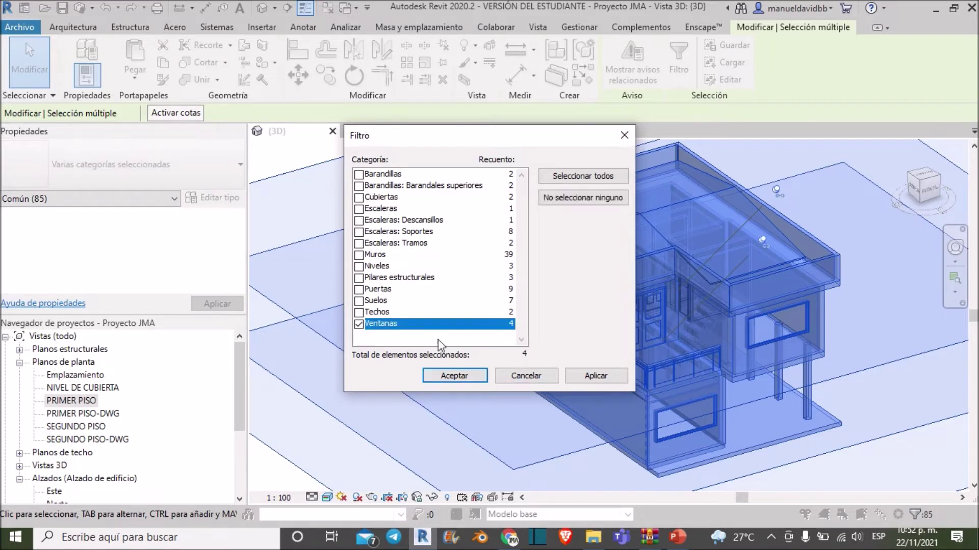
click(450, 377)
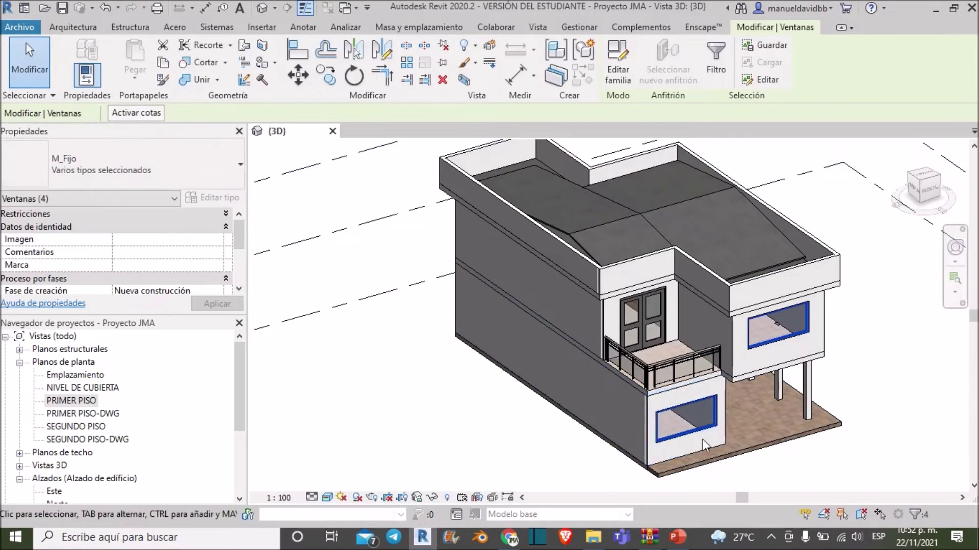
- Hide the 4 selected windows in the 3D view, then turn on Mostrar elementos ocultos
scroll(702, 440, up, 5)
scroll(703, 440, down, 3)
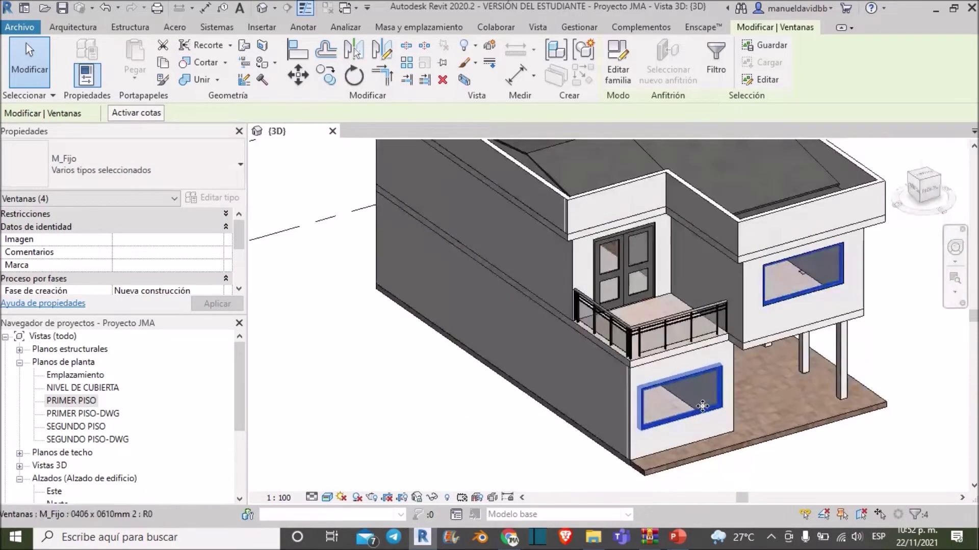
mouse_move(697, 411)
shift+middle_down()
mouse_move(561, 184)
mouse_move(557, 206)
mouse_move(729, 246)
shift+middle_up()
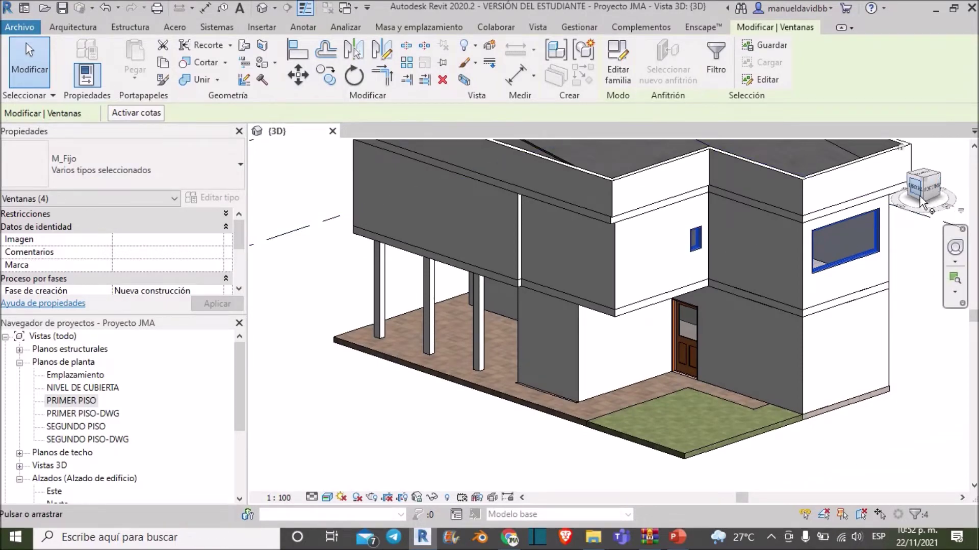
click(918, 193)
mouse_move(343, 202)
shift+middle_down()
mouse_move(536, 196)
mouse_move(713, 225)
shift+middle_up()
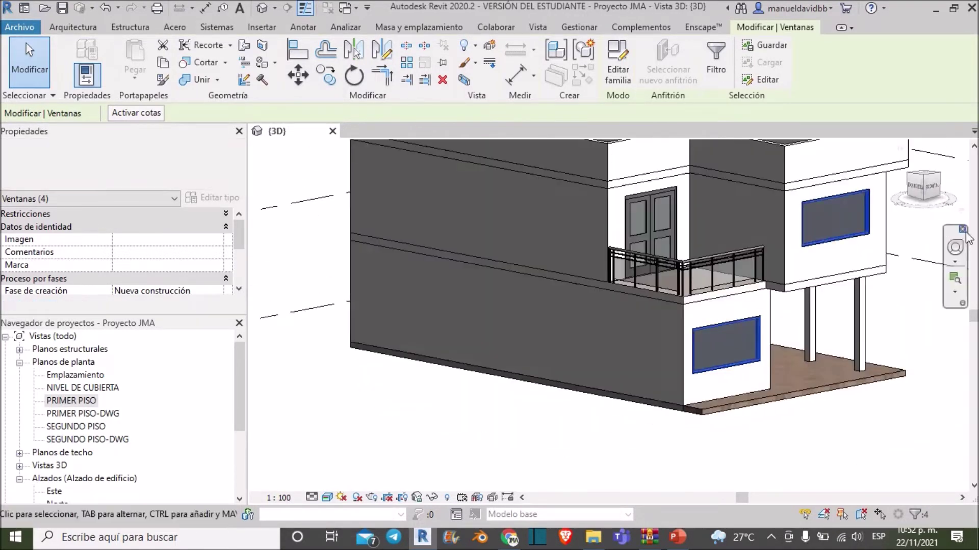
right_click(802, 236)
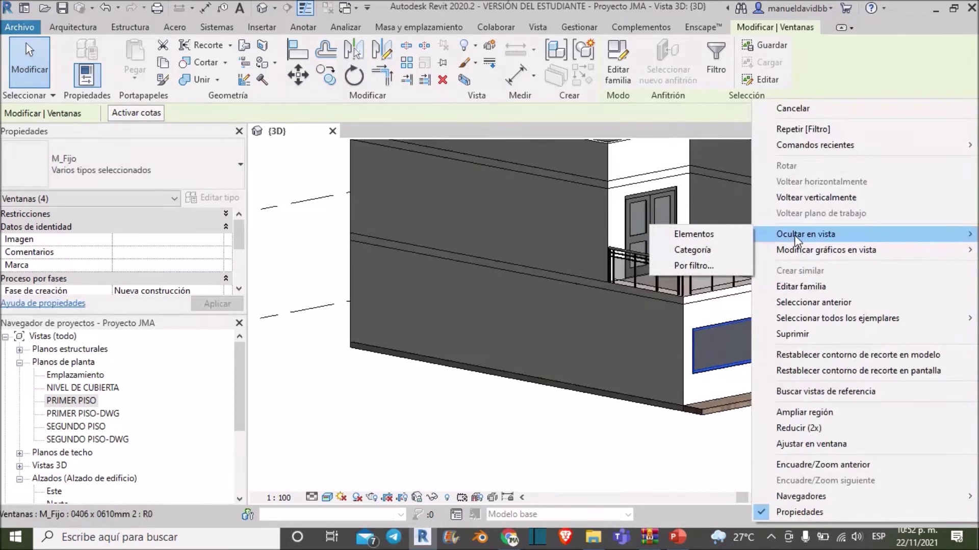
click(701, 232)
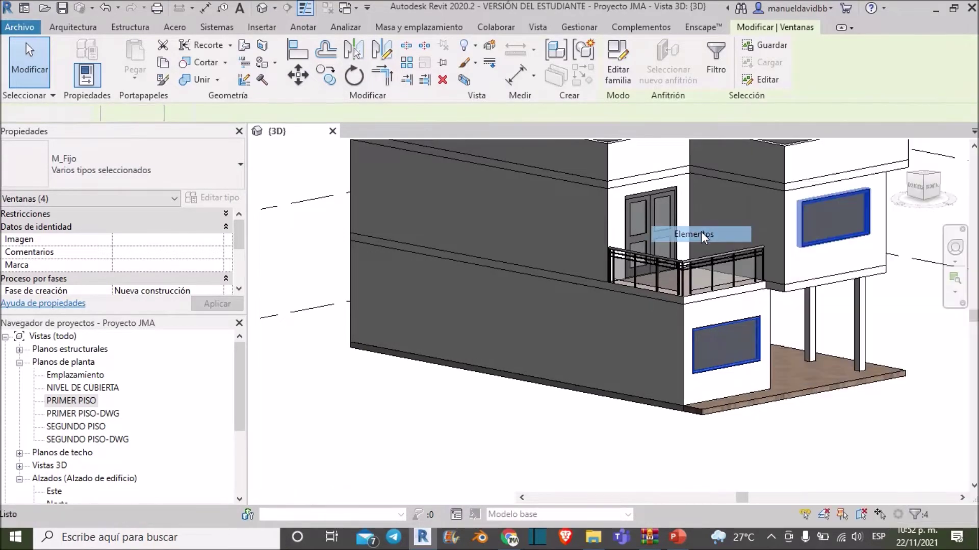
mouse_move(891, 349)
shift+middle_down()
mouse_move(685, 217)
mouse_move(475, 201)
mouse_move(699, 208)
mouse_move(785, 191)
mouse_move(488, 393)
shift+middle_up()
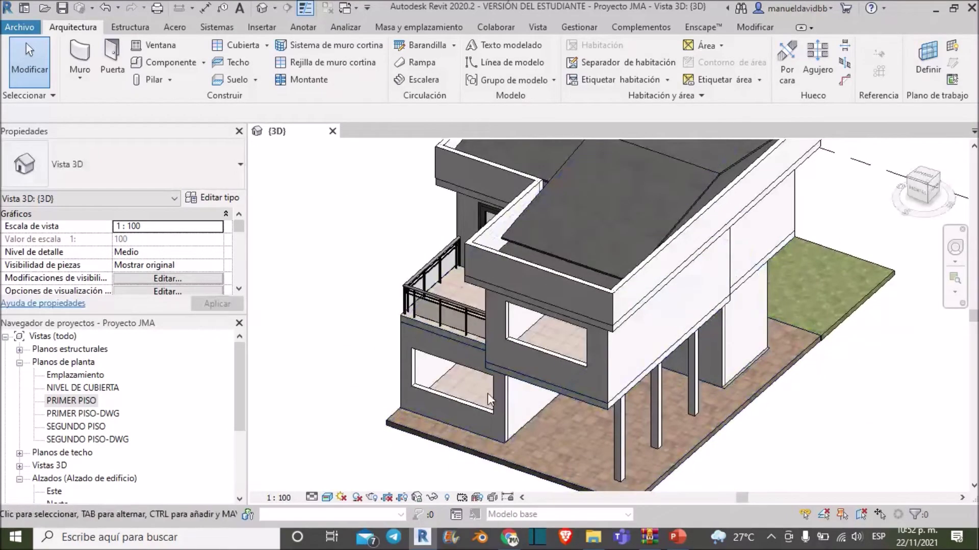
click(446, 498)
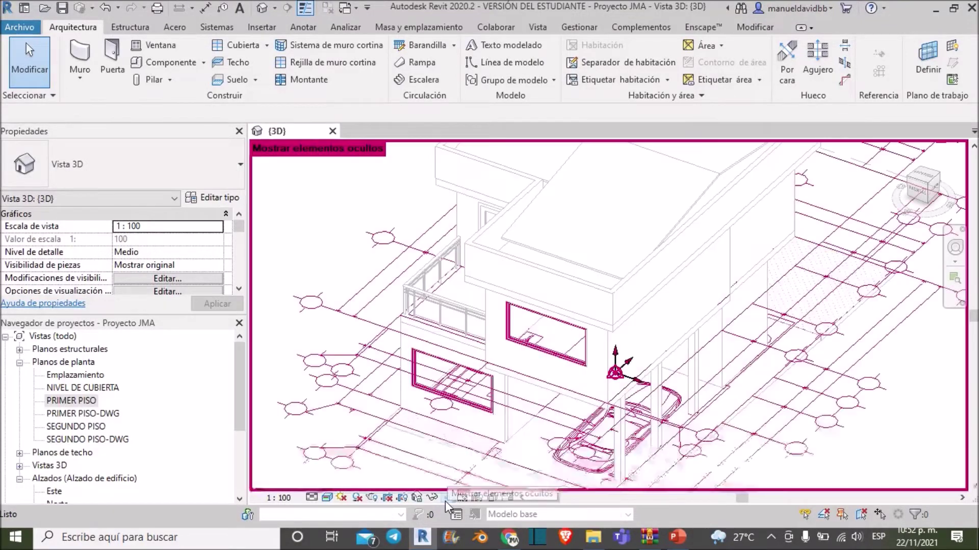
- Select everything in reveal-hidden mode and filter the selection to the Ventanas category
drag(701, 422, 463, 186)
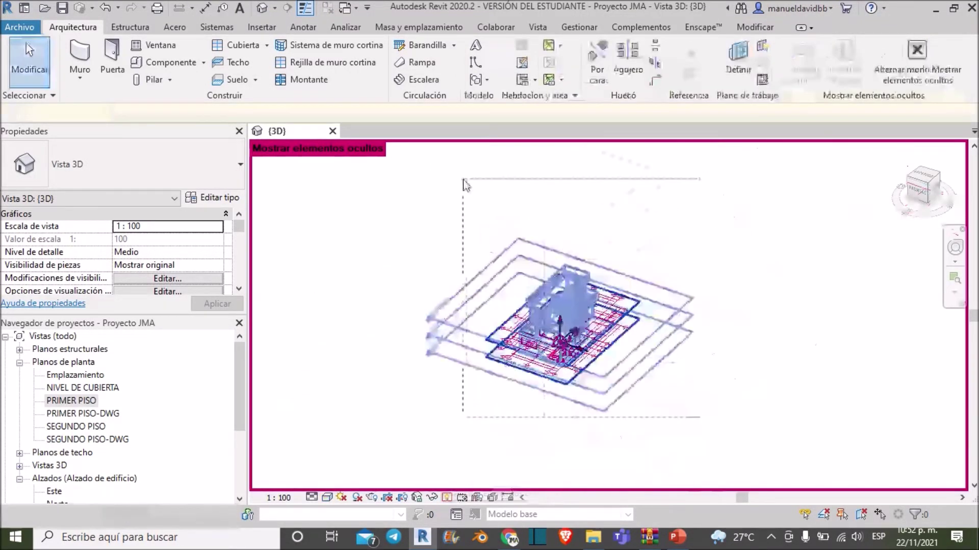
click(679, 61)
click(586, 199)
scroll(408, 298, down, 2)
scroll(408, 298, down, 1)
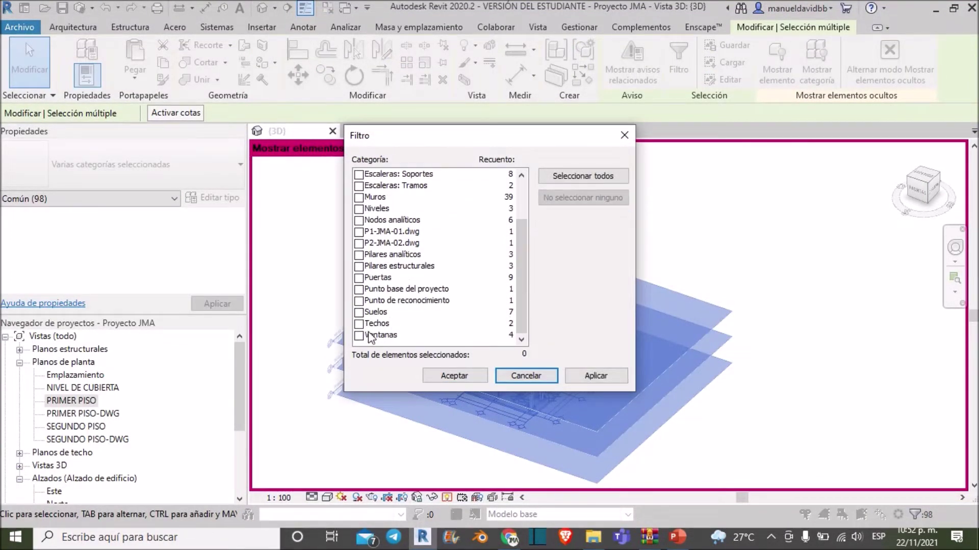
click(360, 336)
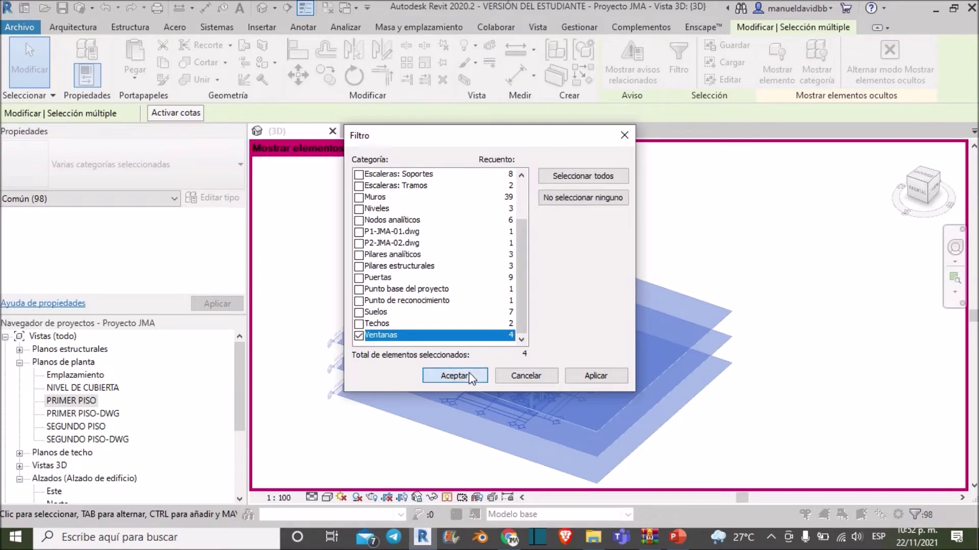
click(453, 375)
- Turn hidden-element display off, clear the selection, rotate to another corner, then re-enable it
click(447, 497)
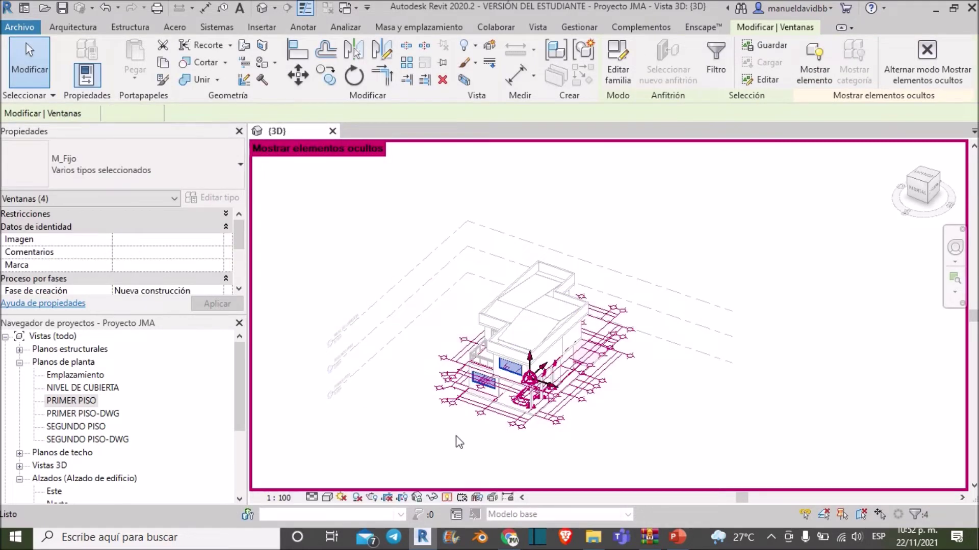
key(Escape)
scroll(513, 375, up, 3)
scroll(512, 374, up, 2)
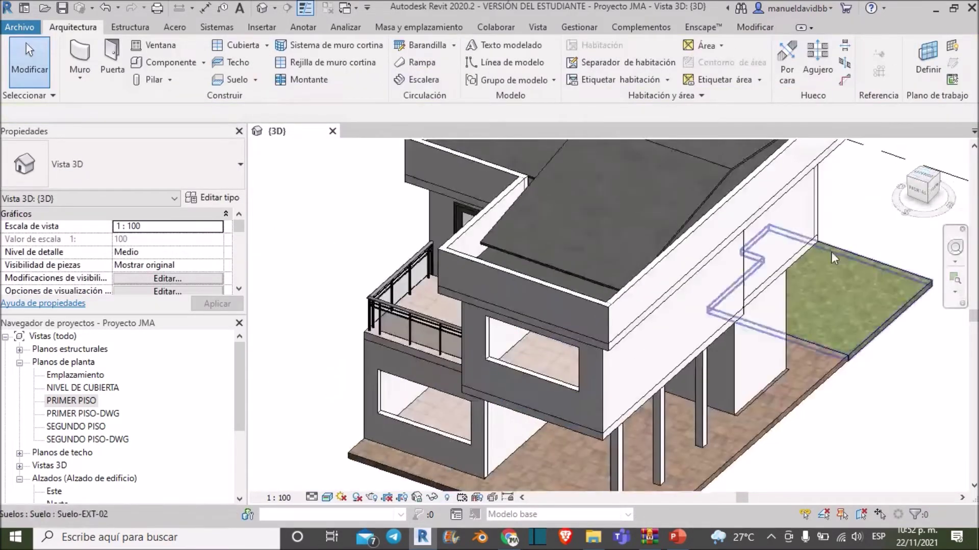
click(931, 185)
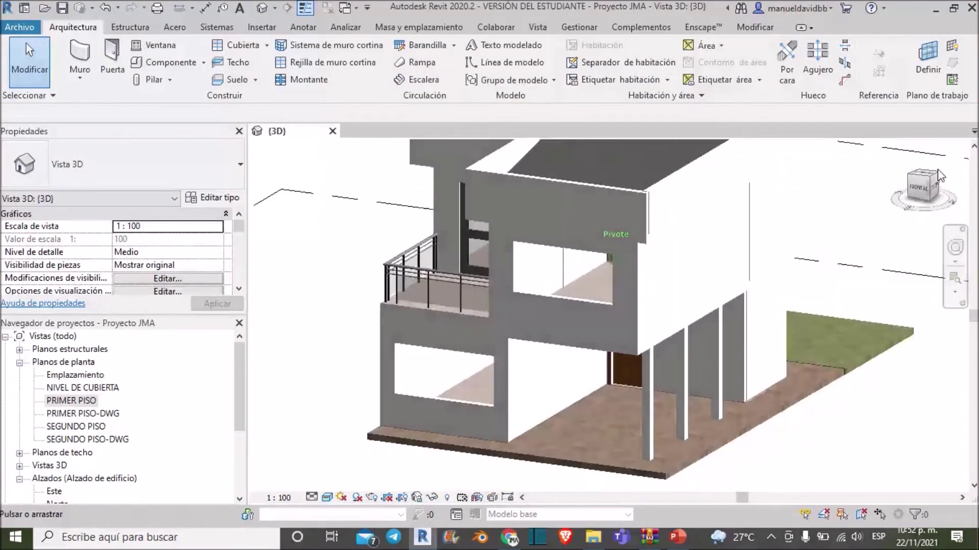
click(447, 497)
scroll(511, 306, down, 5)
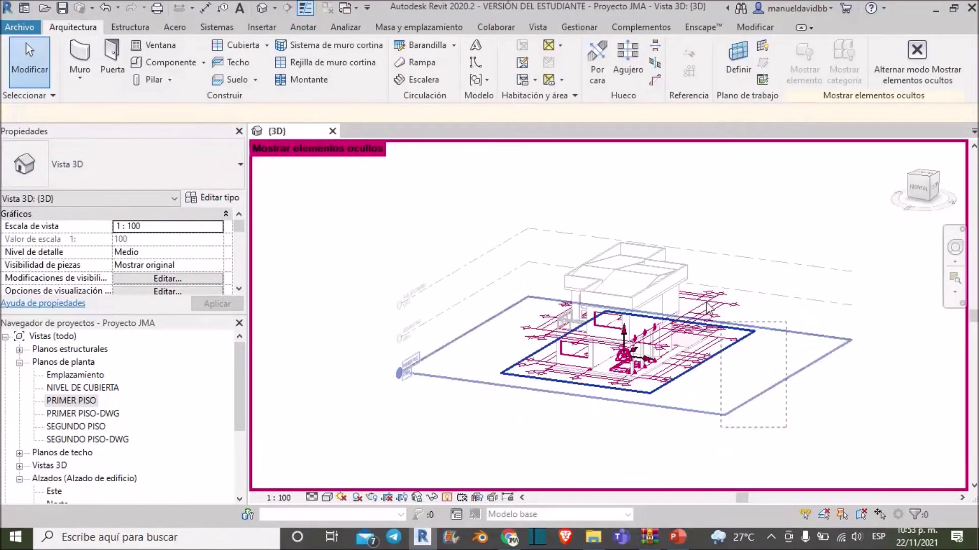
- Reselect the whole model and filter it again so only the four windows stay selected
drag(512, 164, 511, 164)
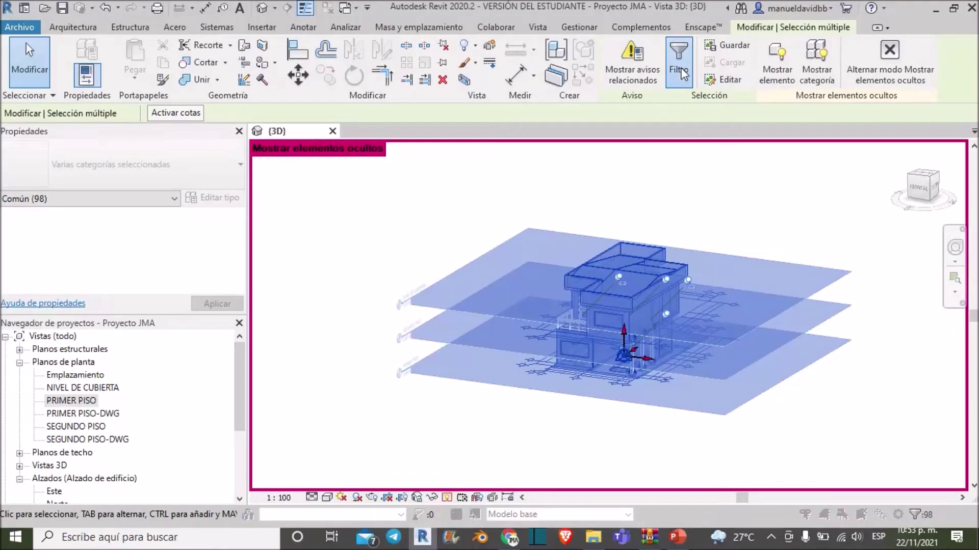
click(678, 61)
scroll(420, 340, down, 2)
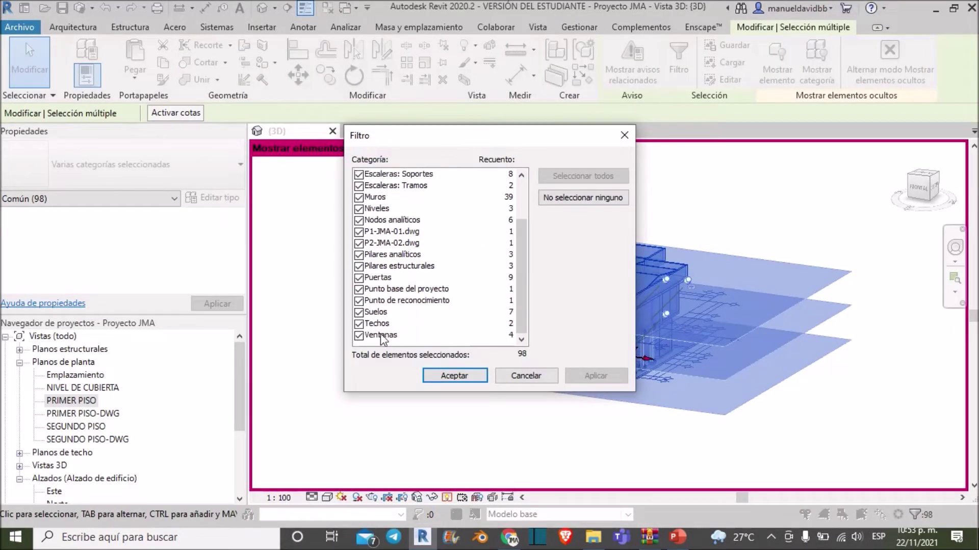
click(574, 197)
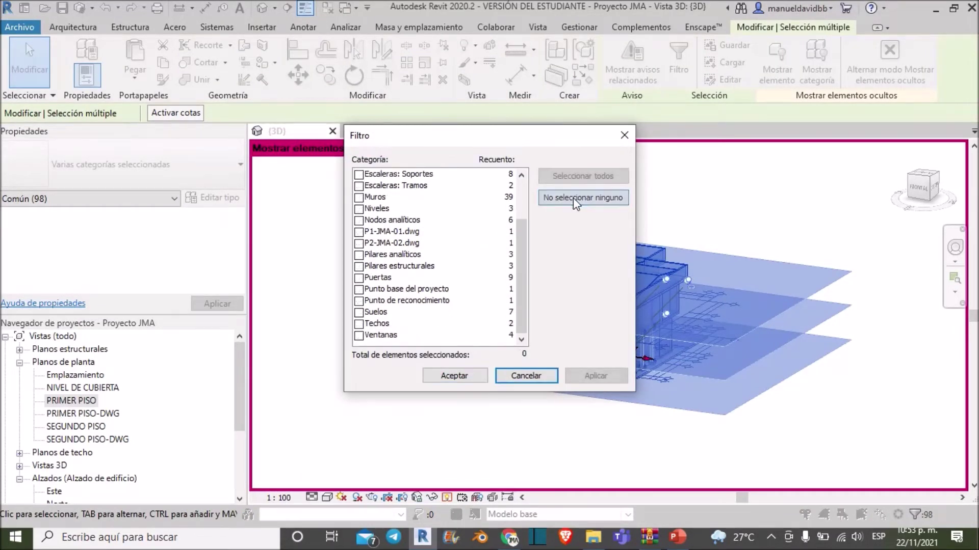
click(359, 336)
click(454, 376)
- Unhide the four windows via Mostrar en vista > Elementos, then turn hidden-element display off
scroll(586, 348, up, 5)
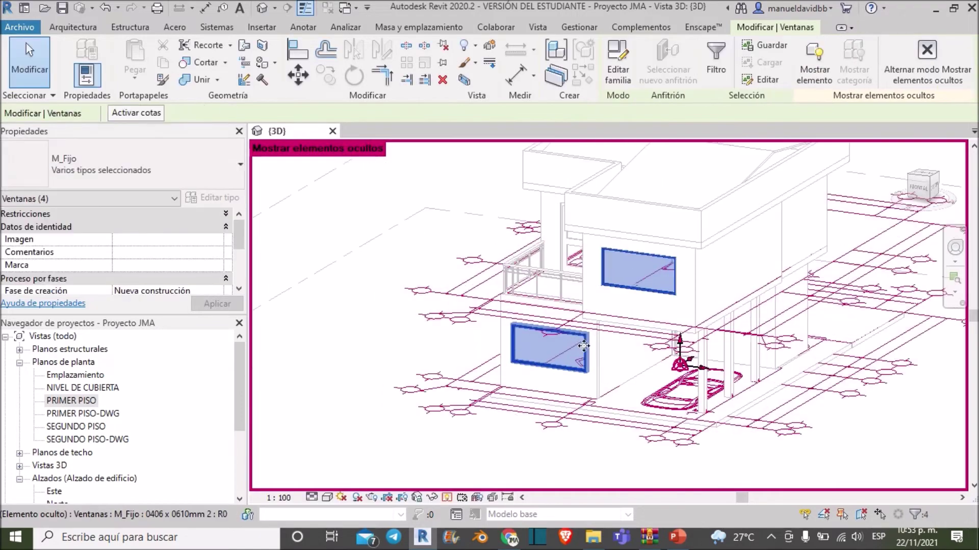
scroll(585, 340, up, 2)
scroll(585, 336, up, 2)
right_click(586, 342)
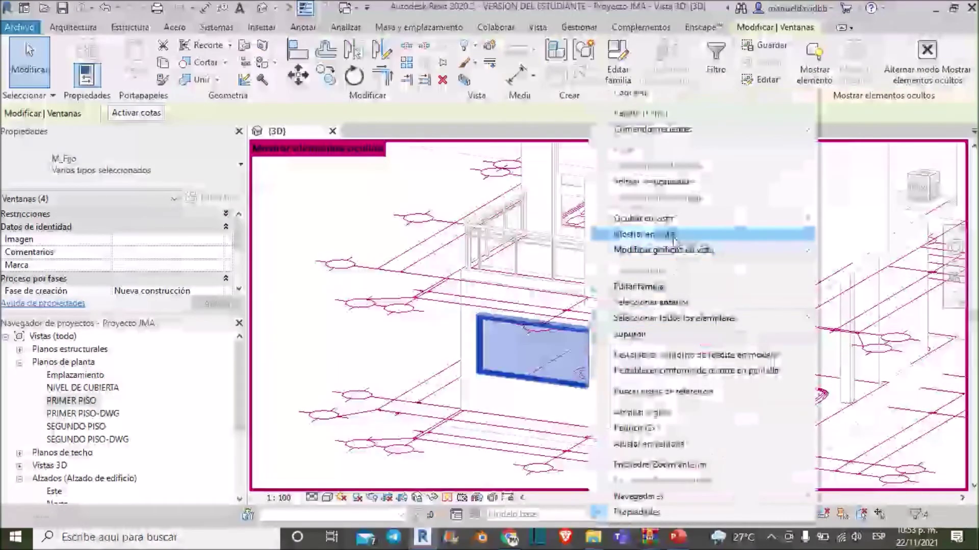
click(851, 234)
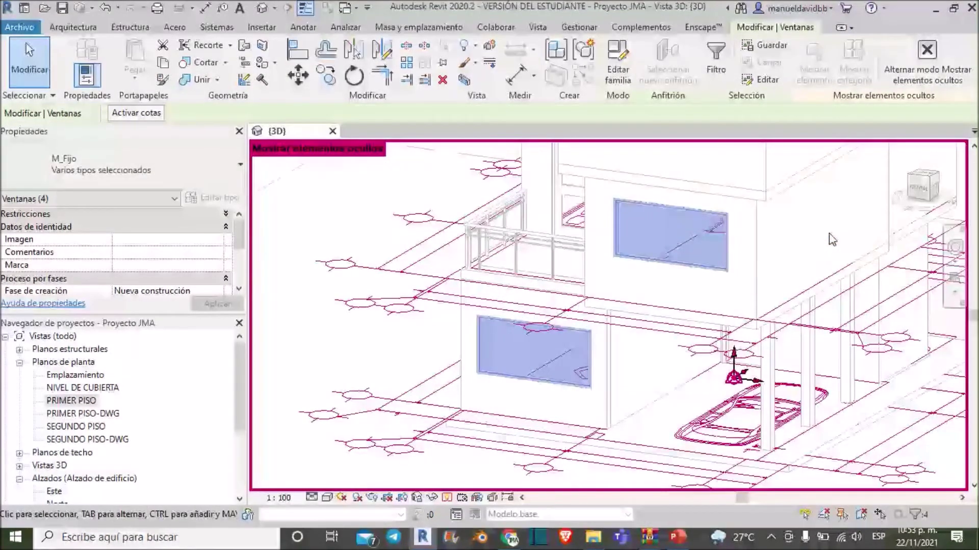
click(446, 497)
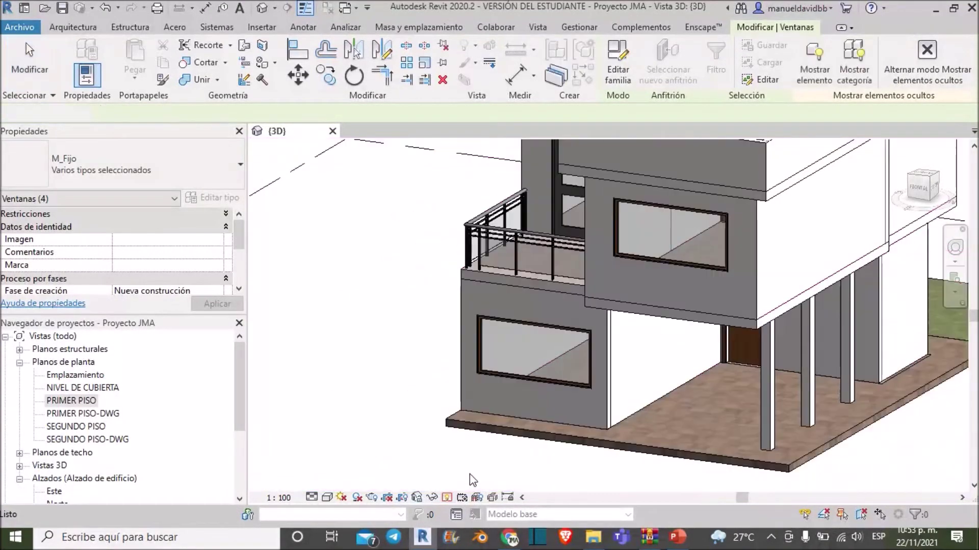
click(469, 474)
scroll(815, 211, down, 3)
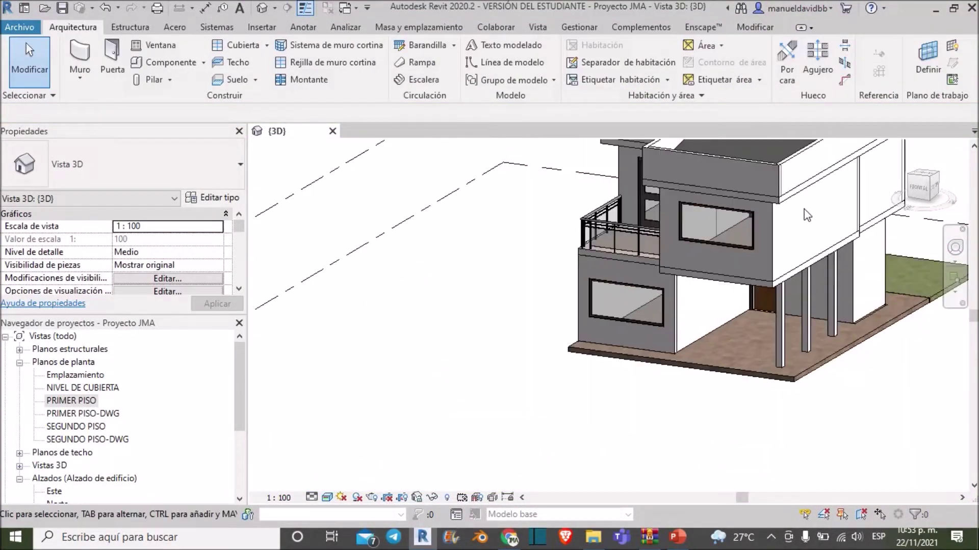
- Open the PRIMER PISO floor plan from Planos de planta and zoom around its grids
scroll(869, 233, down, 2)
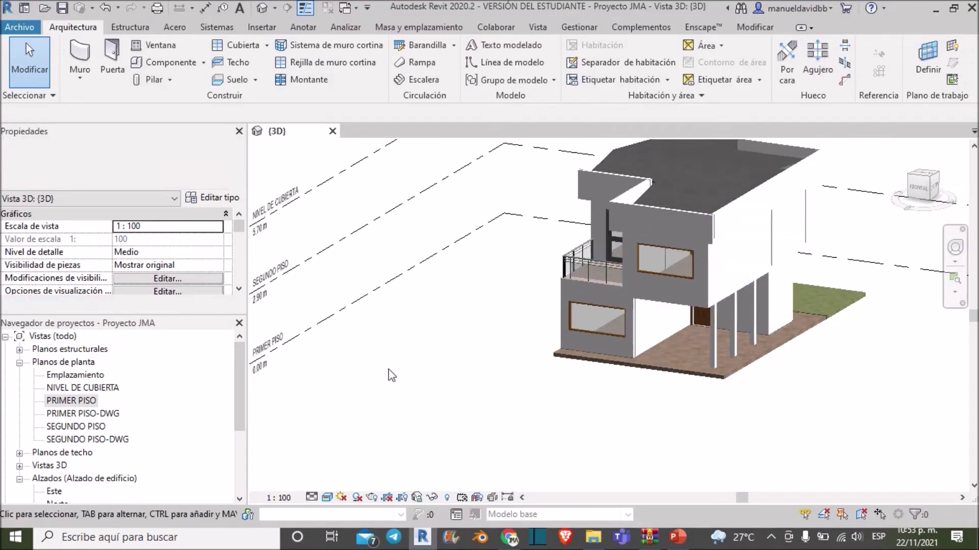
double_click(74, 401)
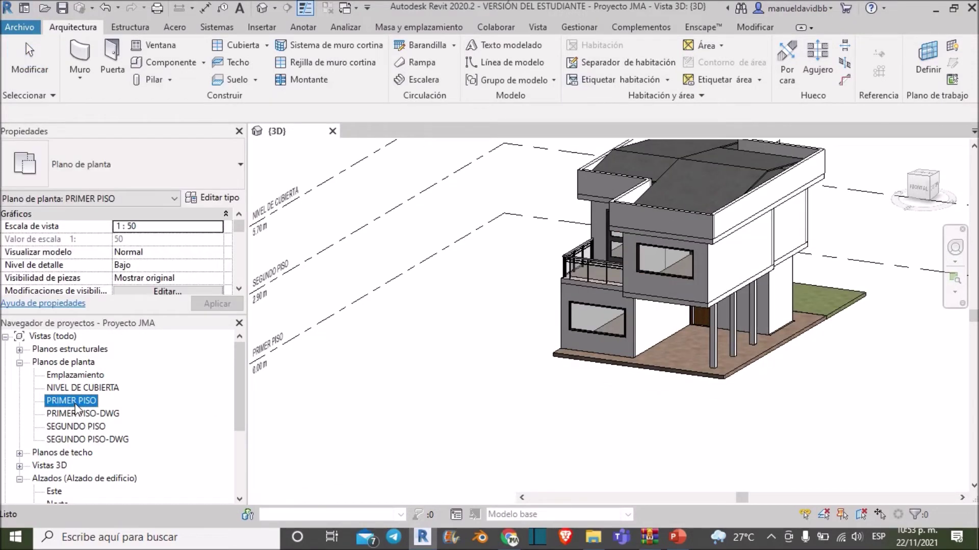
scroll(643, 305, up, 5)
scroll(637, 316, up, 2)
scroll(633, 325, down, 2)
scroll(634, 325, down, 3)
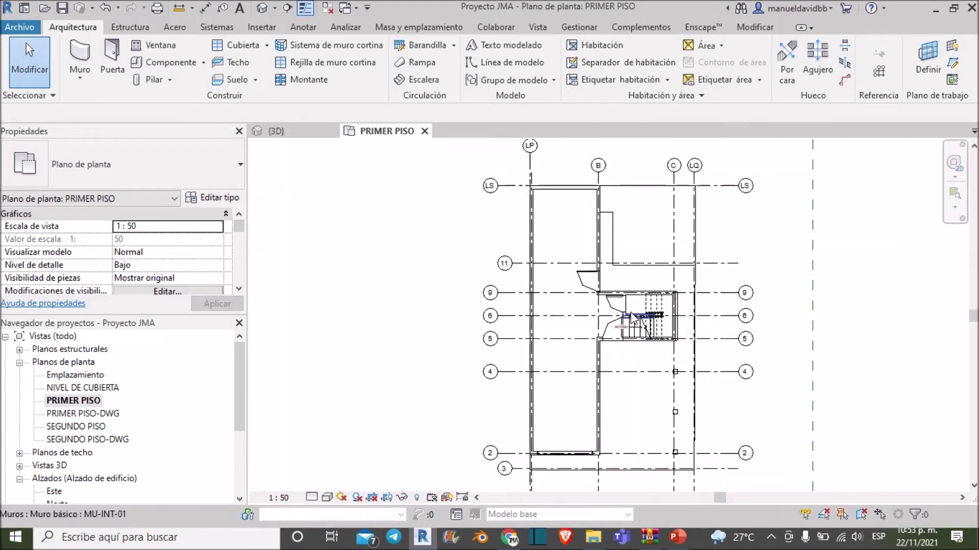
scroll(637, 326, down, 2)
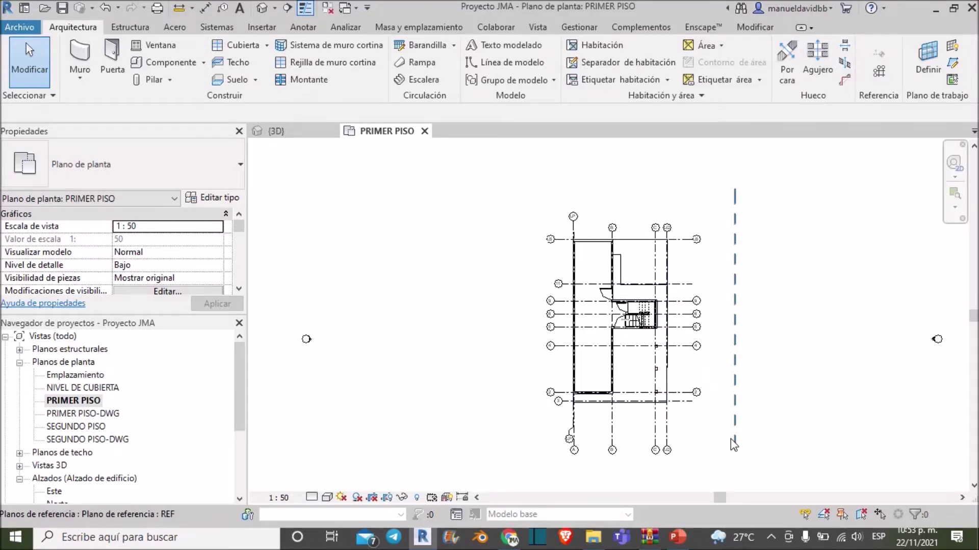
scroll(679, 452, up, 2)
scroll(679, 452, up, 2)
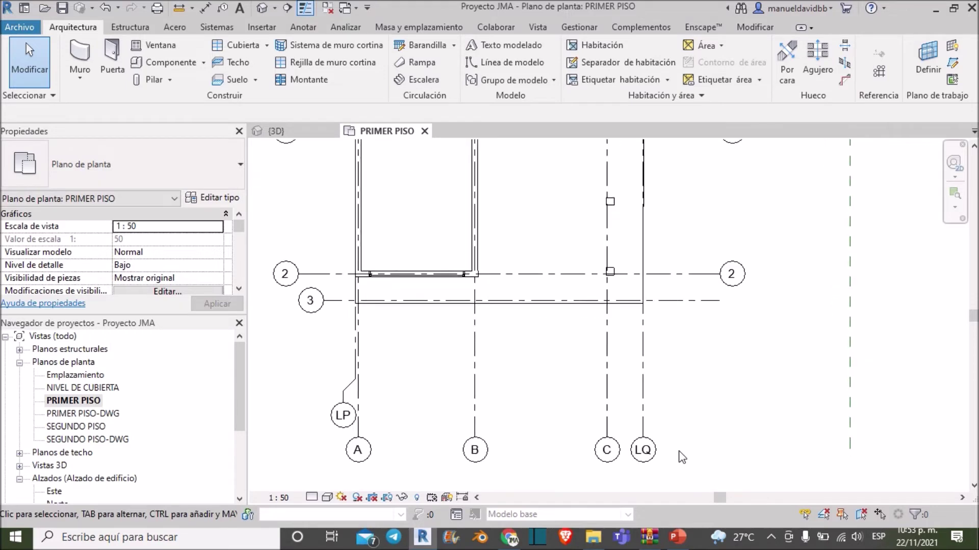
scroll(681, 458, up, 2)
- Hide grid line LQ in the plan, leaving grids A, B, C and LP visible
click(627, 397)
scroll(626, 396, down, 2)
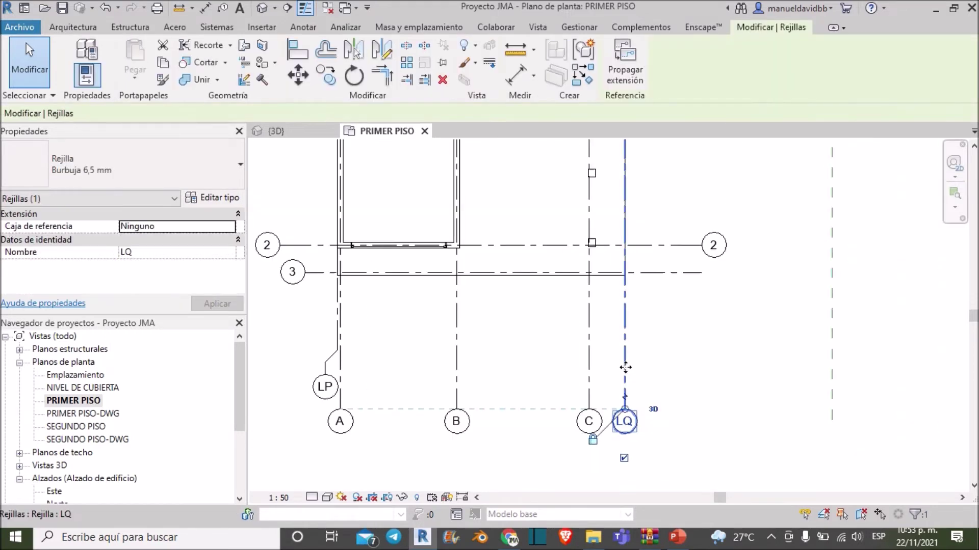
scroll(625, 367, down, 2)
scroll(625, 361, up, 1)
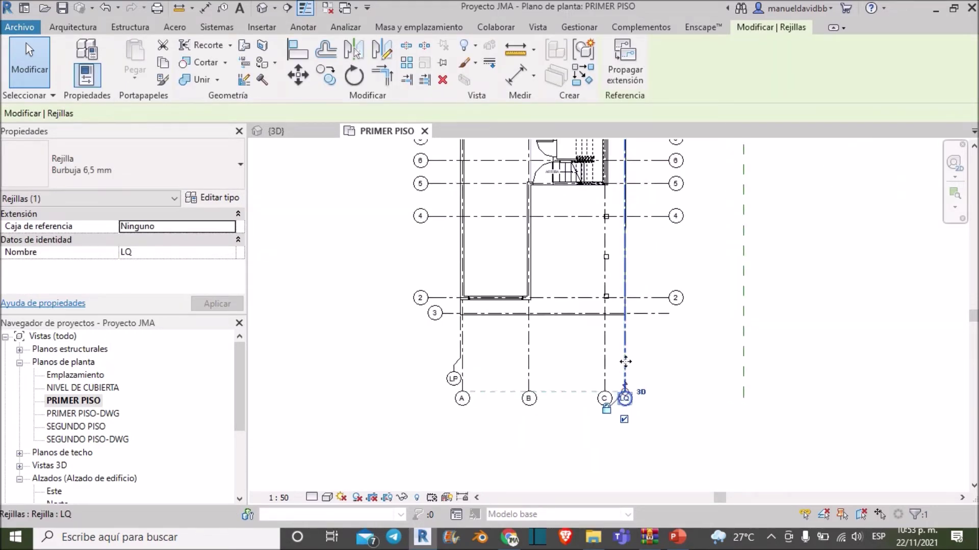
scroll(625, 361, up, 2)
scroll(635, 336, up, 2)
scroll(630, 332, up, 2)
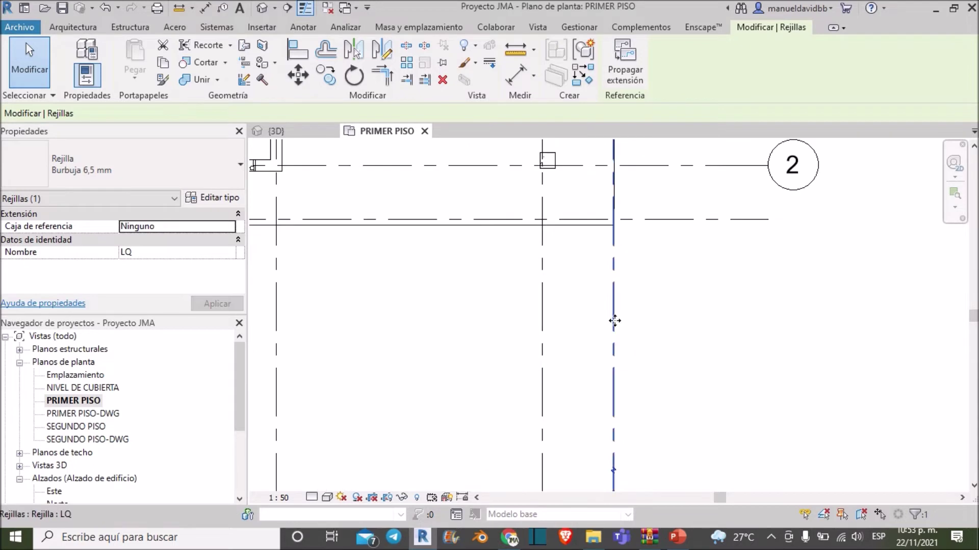
right_click(614, 320)
mouse_move(669, 271)
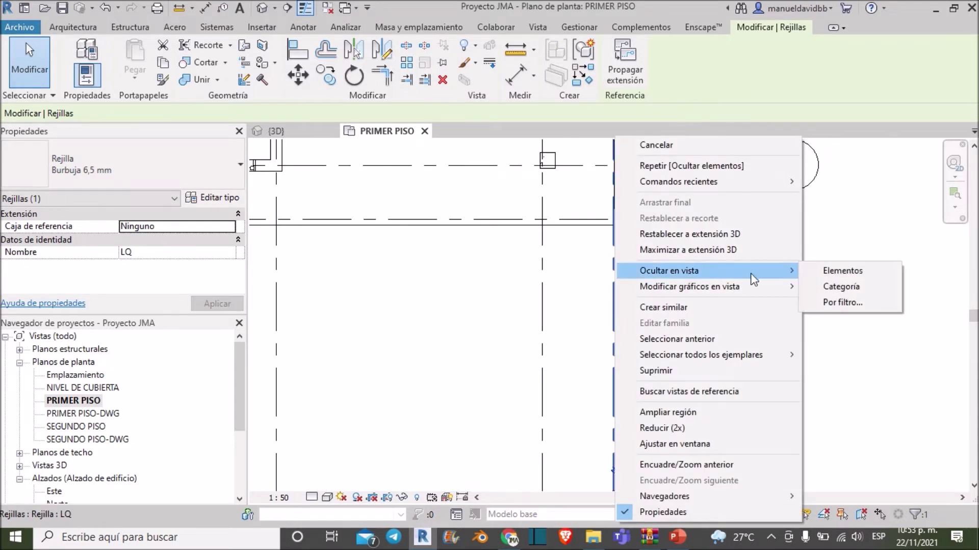
click(823, 274)
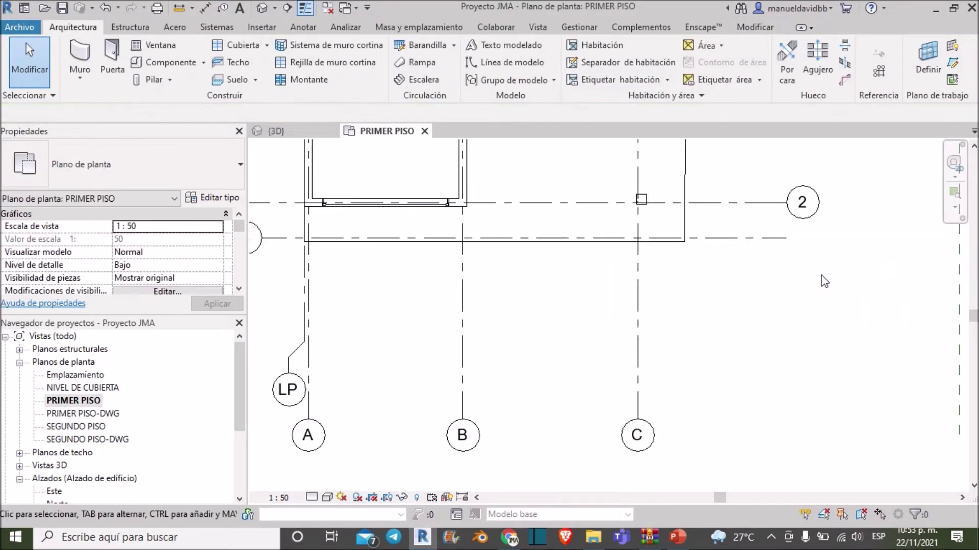
scroll(819, 277, down, 3)
- Re-centre the plan, window-select it, then open and close the Filtro dialog unchanged
scroll(819, 277, down, 3)
scroll(841, 270, down, 2)
middle_drag(845, 270, 808, 345)
scroll(756, 370, up, 3)
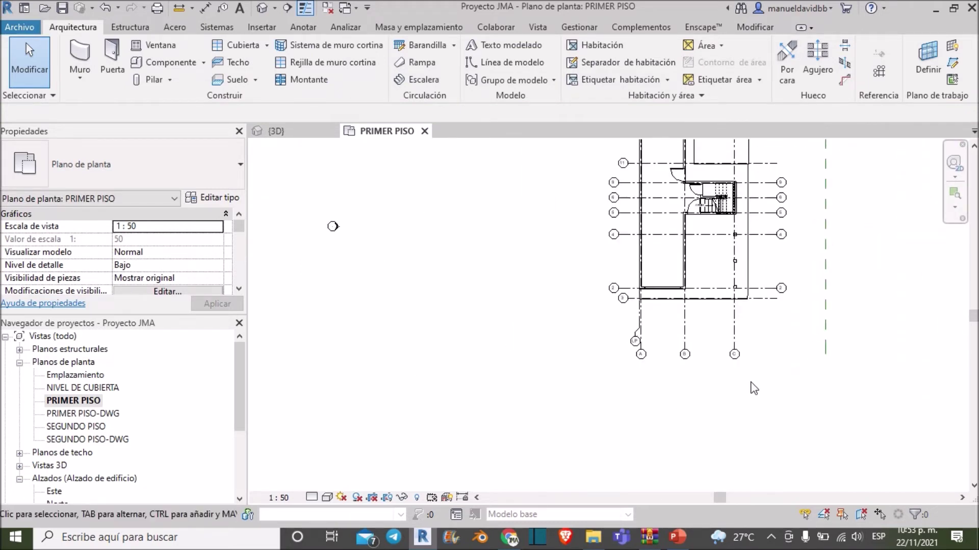
scroll(726, 408, down, 1)
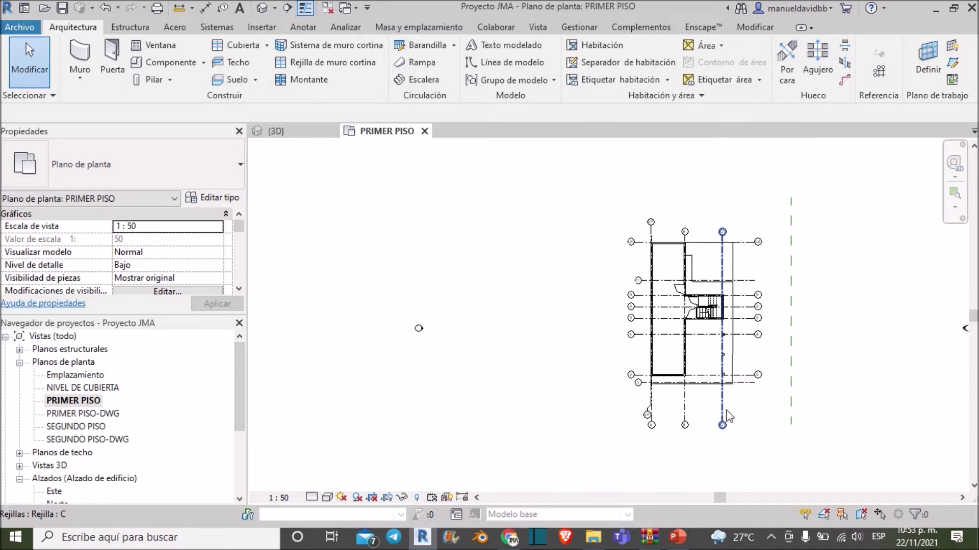
scroll(725, 408, up, 1)
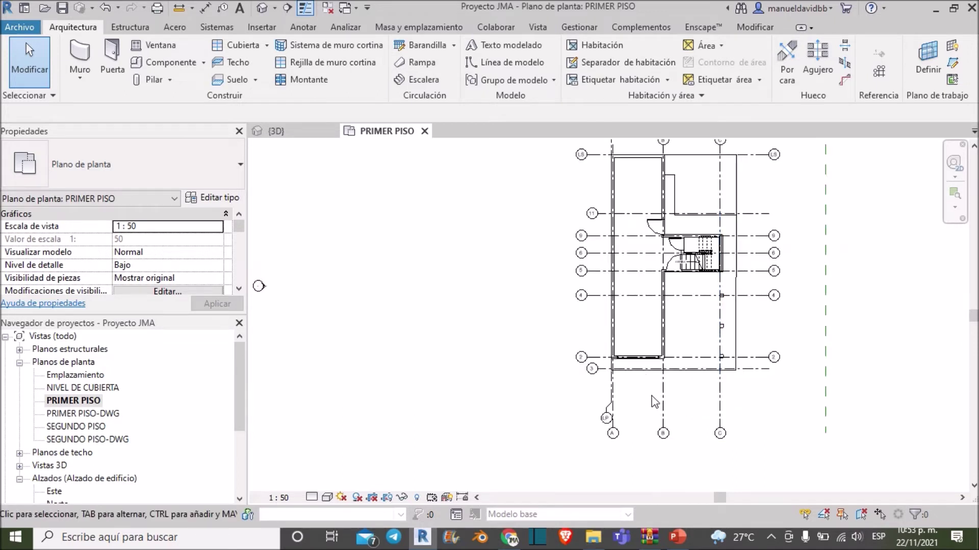
scroll(785, 378, down, 2)
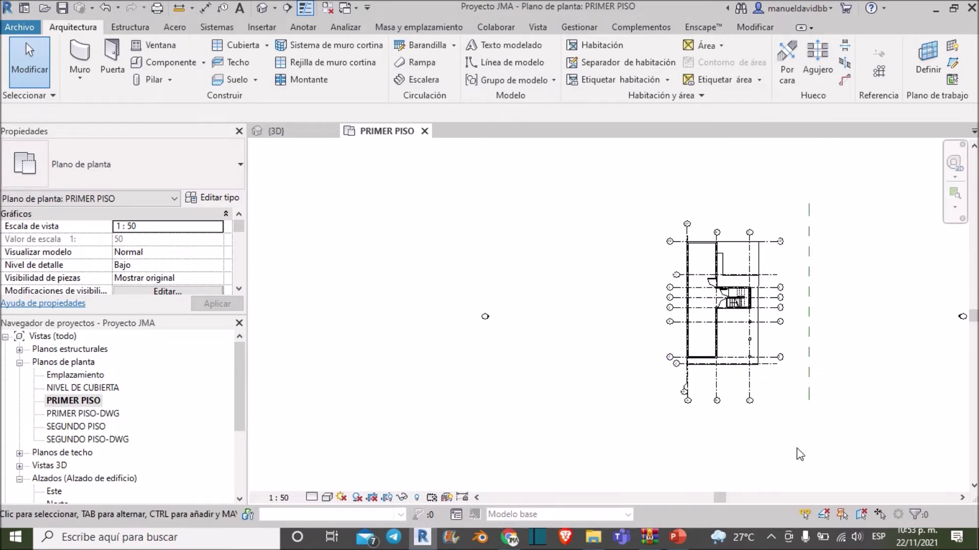
drag(800, 455, 645, 180)
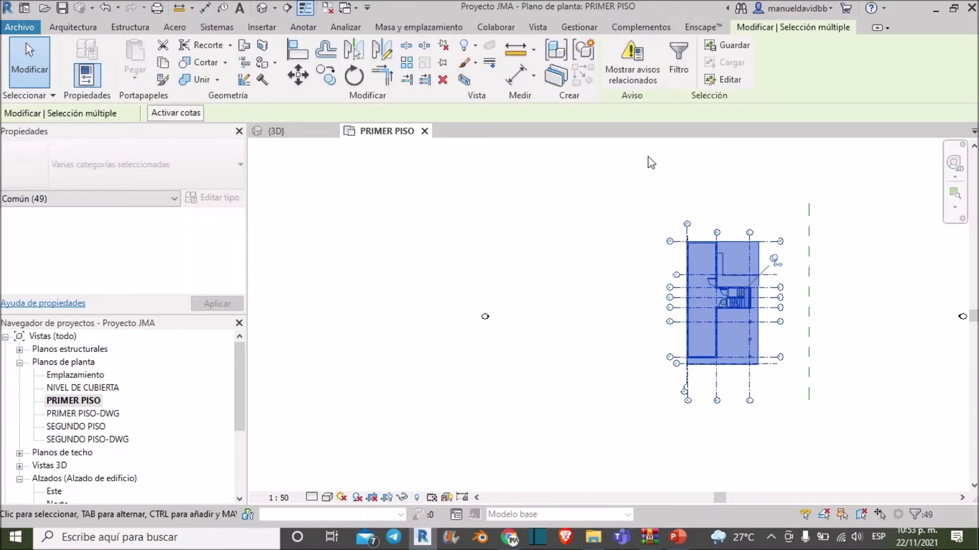
click(678, 59)
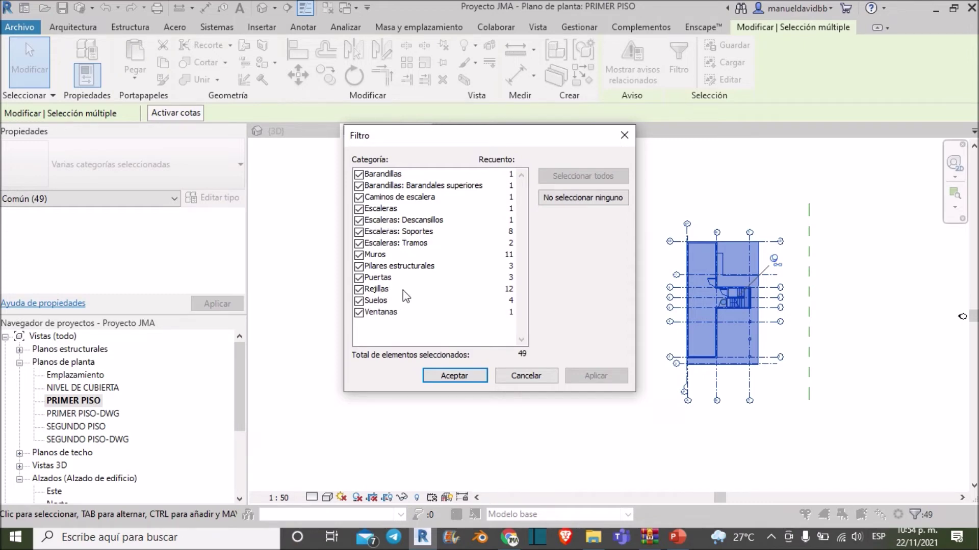
click(623, 135)
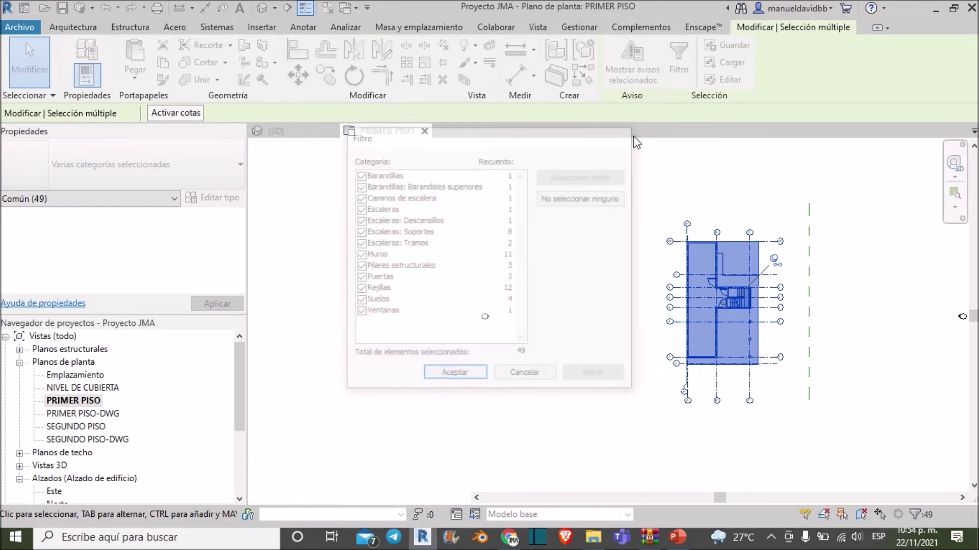
- Clear the selection, then select and deselect grid line 4
scroll(795, 334, up, 3)
key(Escape)
scroll(795, 332, up, 2)
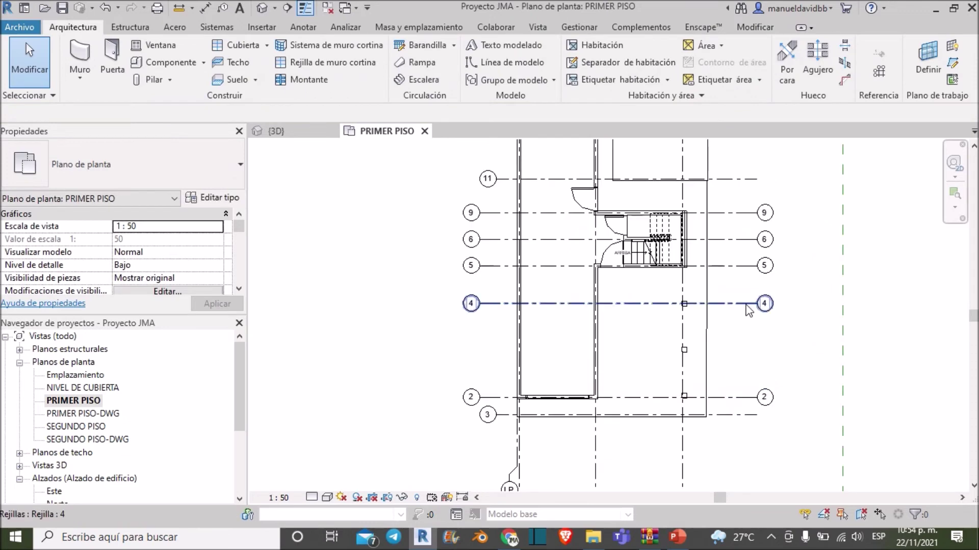
click(746, 304)
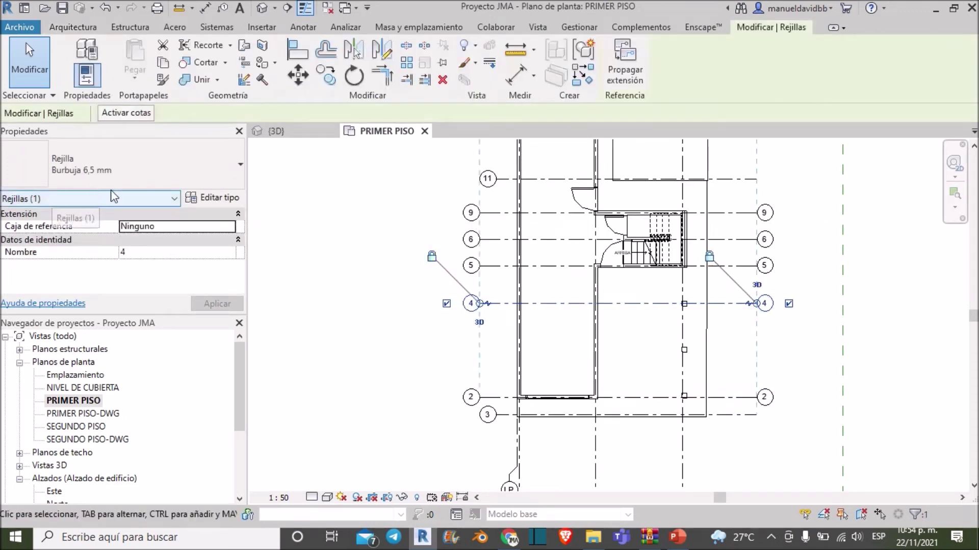
click(348, 204)
scroll(357, 245, down, 2)
scroll(496, 321, down, 1)
- Window-select the plan again and filter it to Rejillas, keeping the 12 grids selected
drag(573, 425, 388, 176)
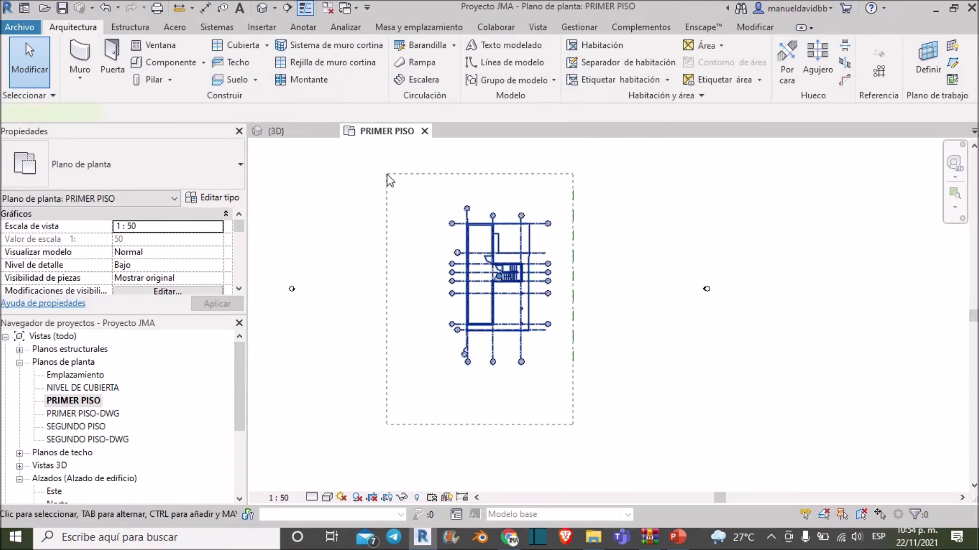
click(679, 65)
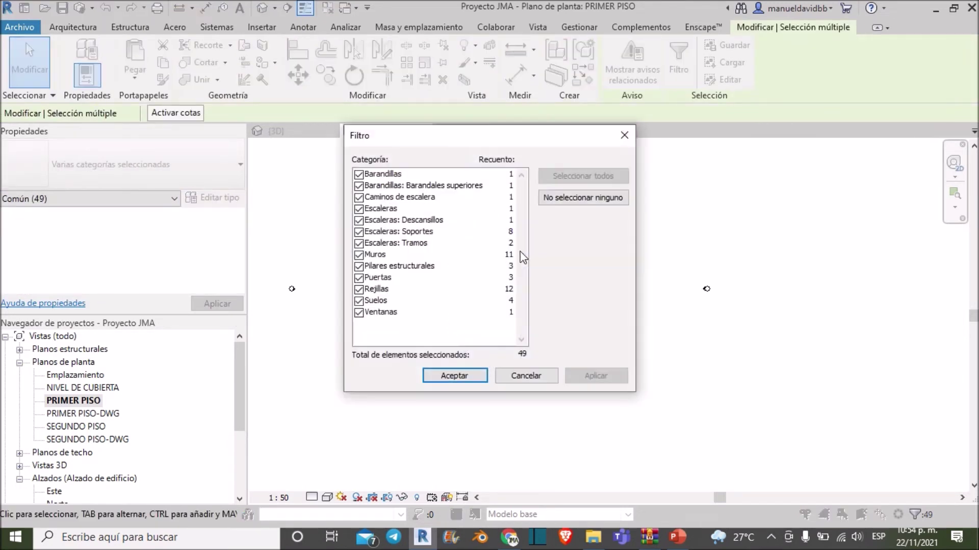
click(571, 199)
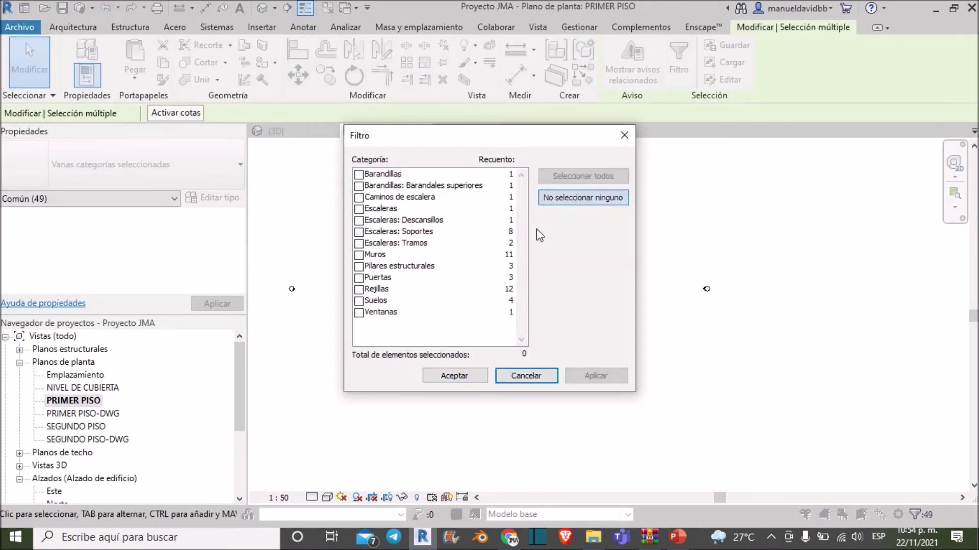
click(358, 289)
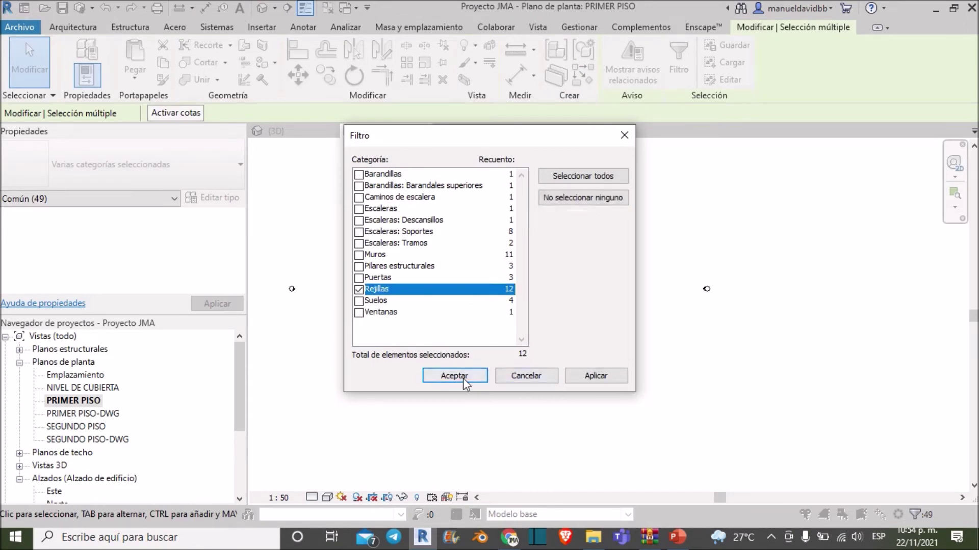
click(465, 378)
scroll(507, 347, up, 2)
scroll(525, 304, up, 2)
scroll(572, 236, up, 2)
scroll(571, 252, down, 1)
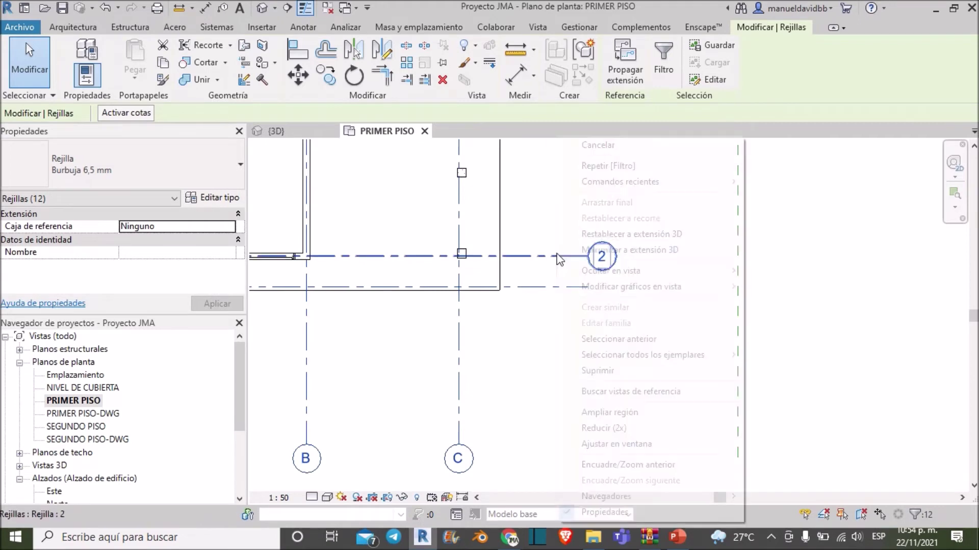
- Hide the 12 selected grids, then turn on Mostrar elementos ocultos to show them magenta
right_click(558, 256)
mouse_move(610, 270)
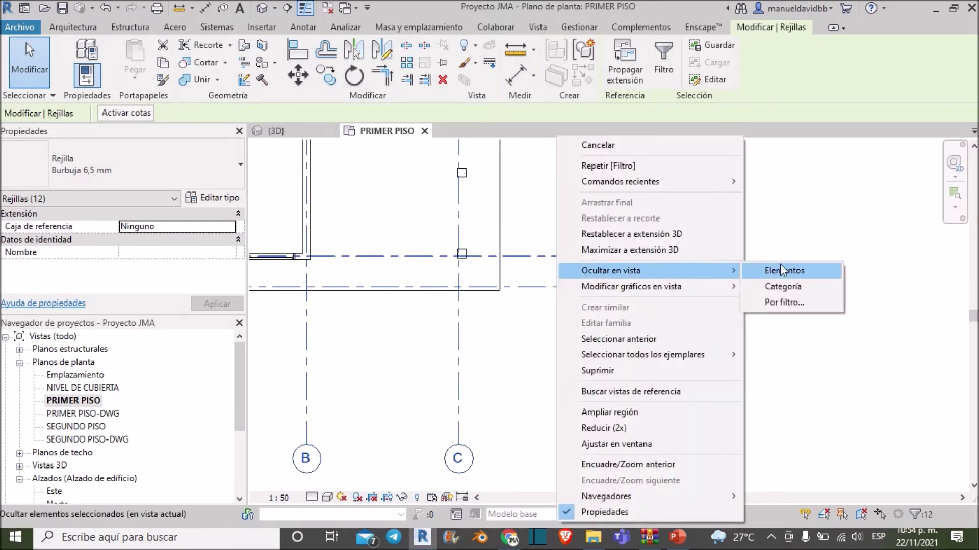
click(780, 275)
scroll(705, 273, down, 2)
scroll(652, 269, down, 2)
scroll(632, 285, down, 1)
scroll(616, 297, up, 2)
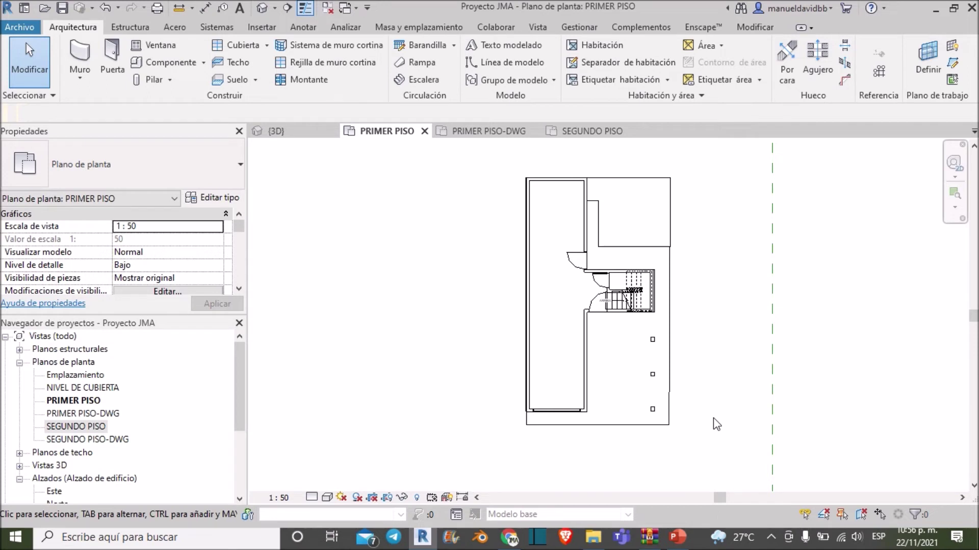
scroll(713, 420, down, 1)
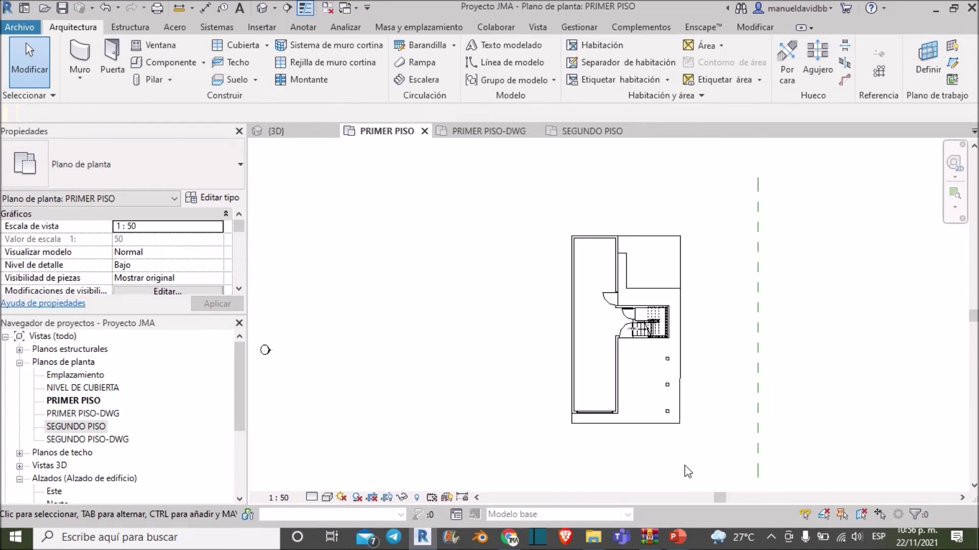
click(417, 498)
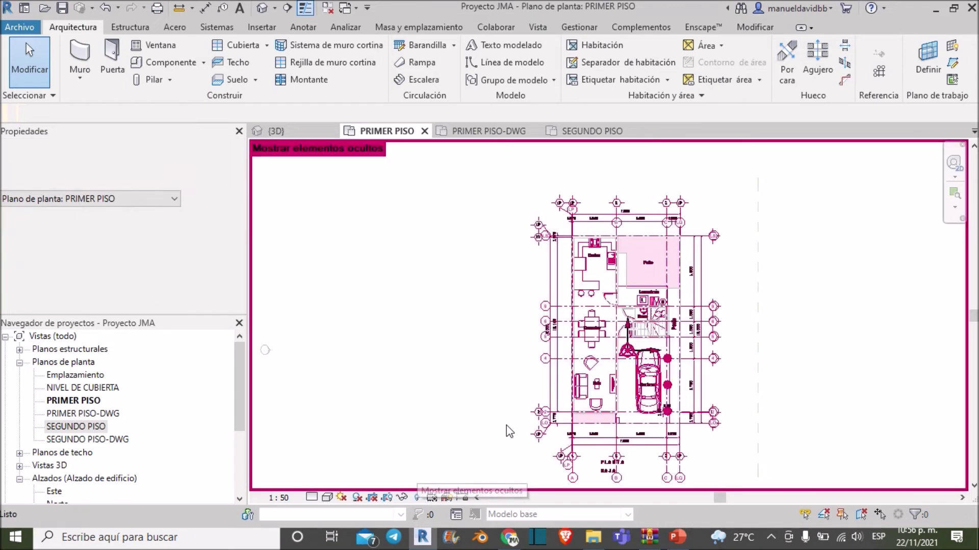
- Window-select the plan and filter the selection to only the Rejillas (grid) category
scroll(602, 393, down, 2)
drag(688, 478, 557, 284)
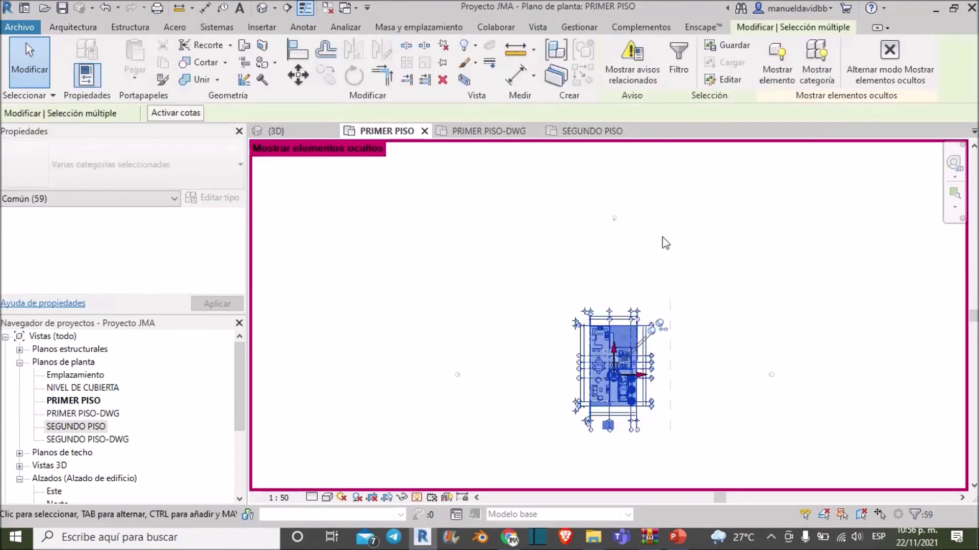
click(675, 72)
scroll(413, 306, down, 1)
scroll(413, 332, down, 1)
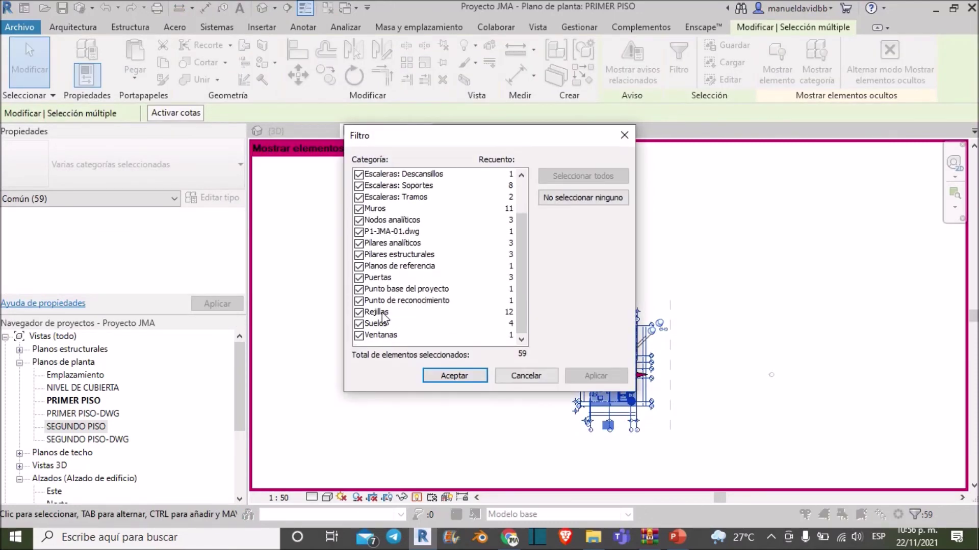
click(588, 198)
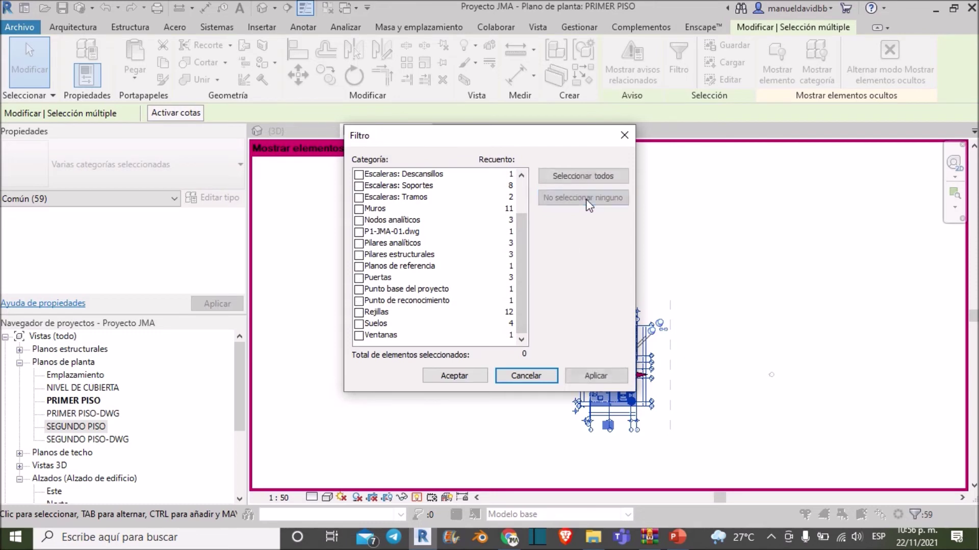
click(359, 312)
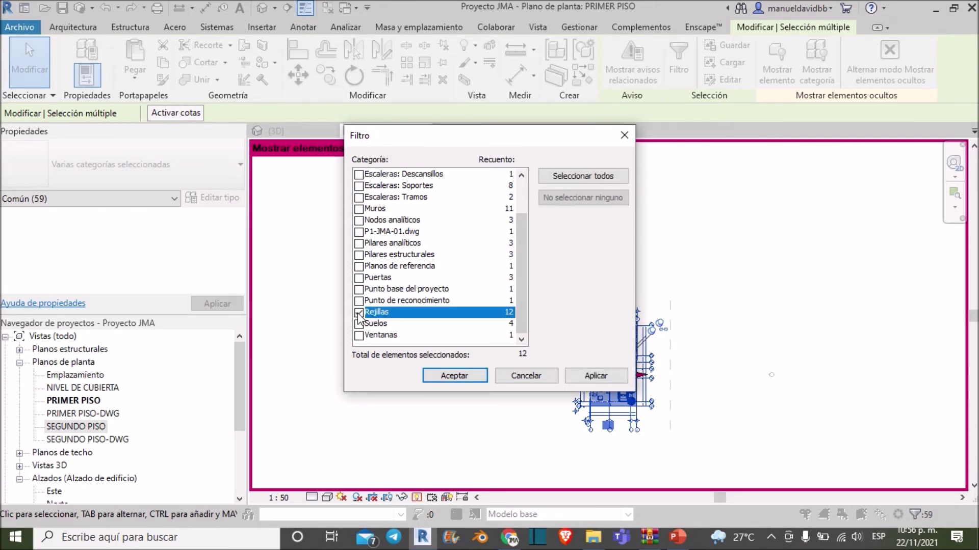
click(465, 375)
- Unhide the selected grids in this view and turn off Reveal Hidden Elements mode
scroll(643, 430, up, 5)
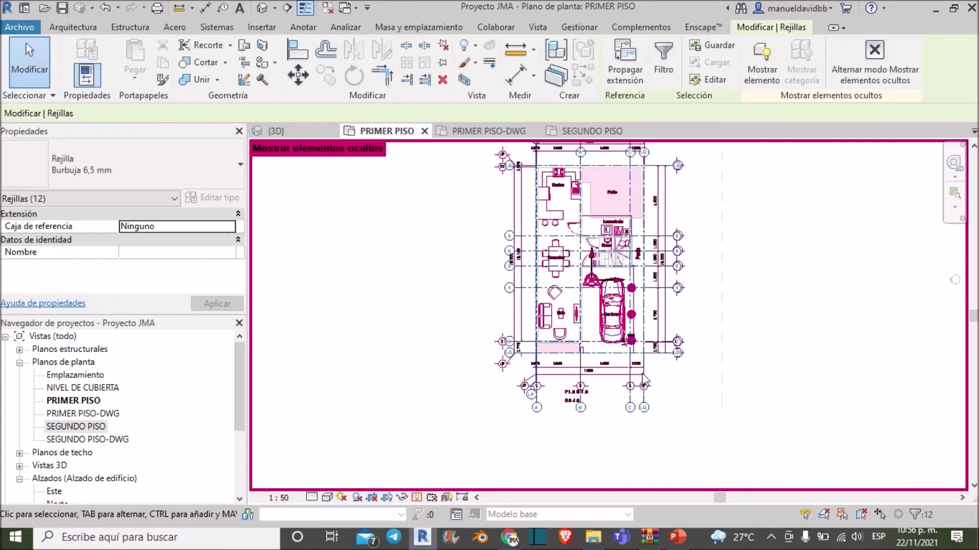
scroll(644, 431, up, 3)
right_click(655, 123)
mouse_move(710, 271)
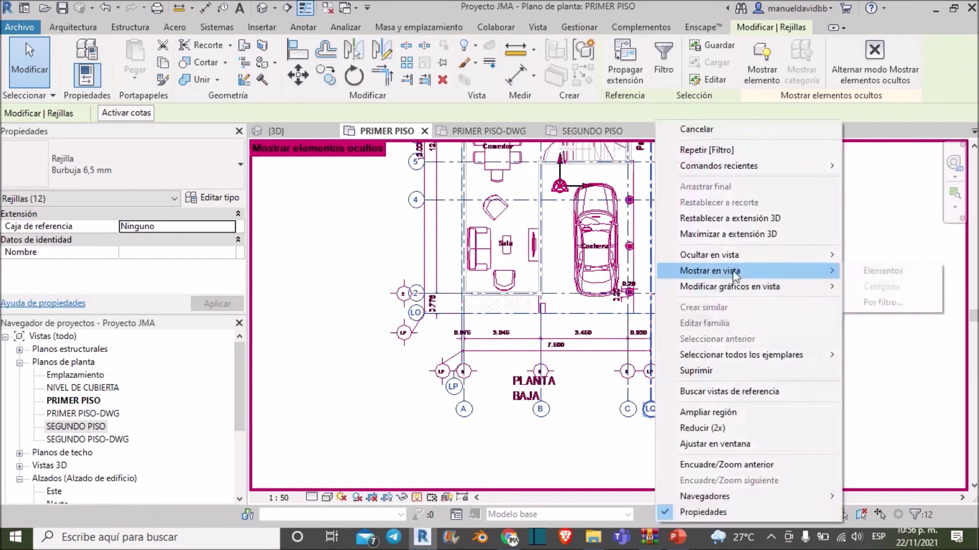
click(882, 274)
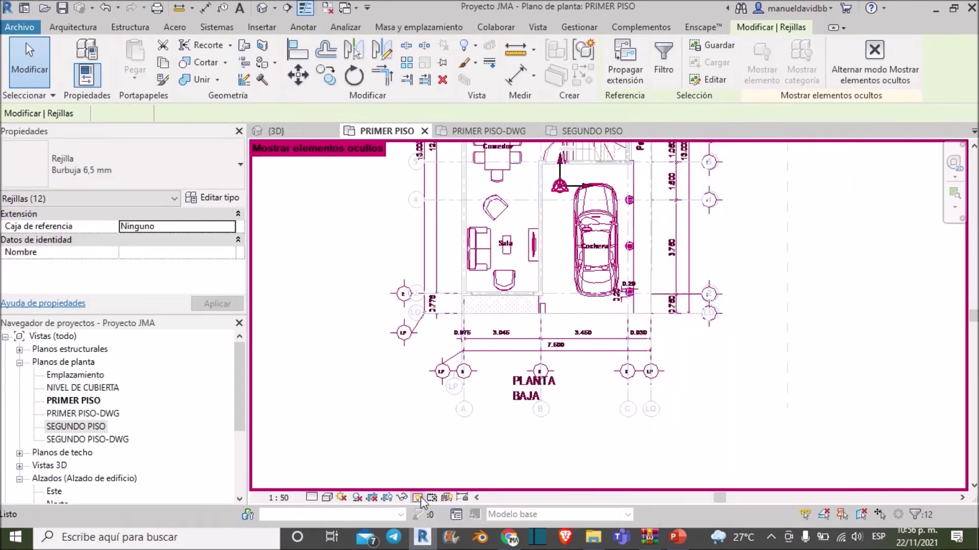
click(417, 498)
scroll(535, 306, down, 3)
middle_drag(510, 405, 588, 431)
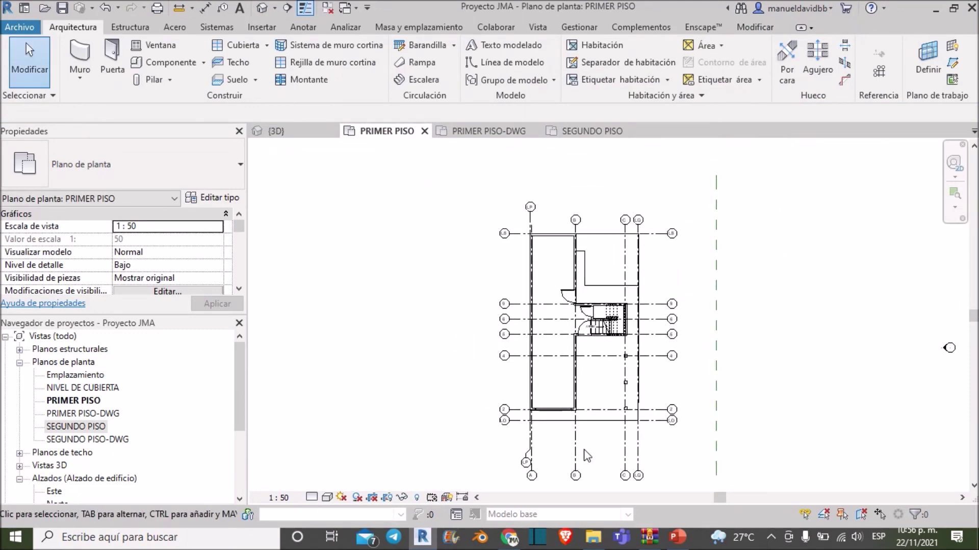
scroll(522, 282, up, 2)
- Close the PRIMER PISO-DWG and SEGUNDO PISO views and return to the 3D view
click(534, 133)
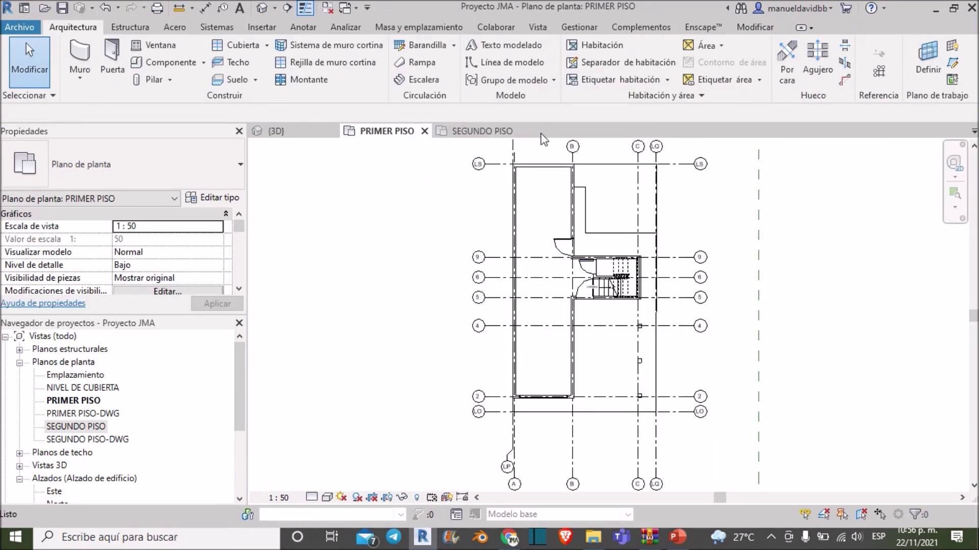
click(521, 131)
click(308, 134)
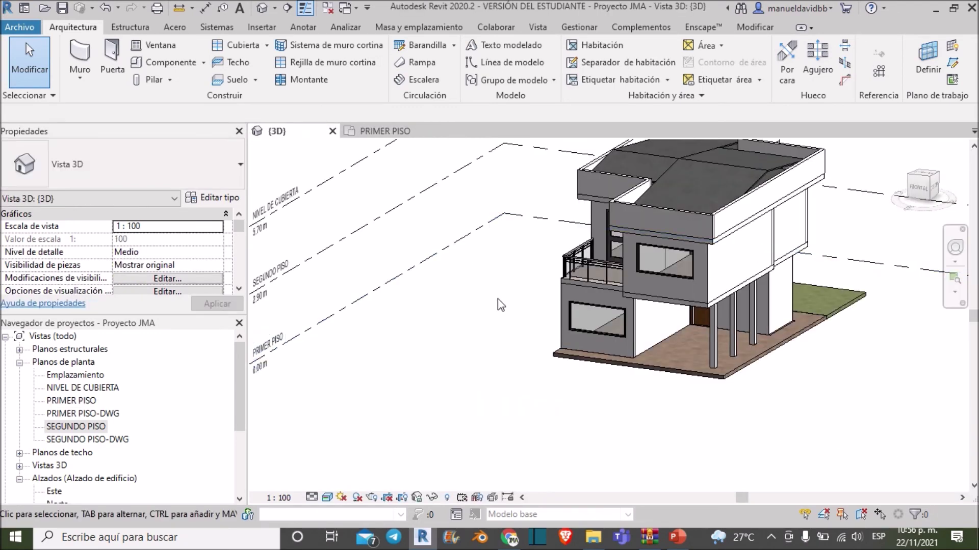
middle_drag(493, 305, 441, 343)
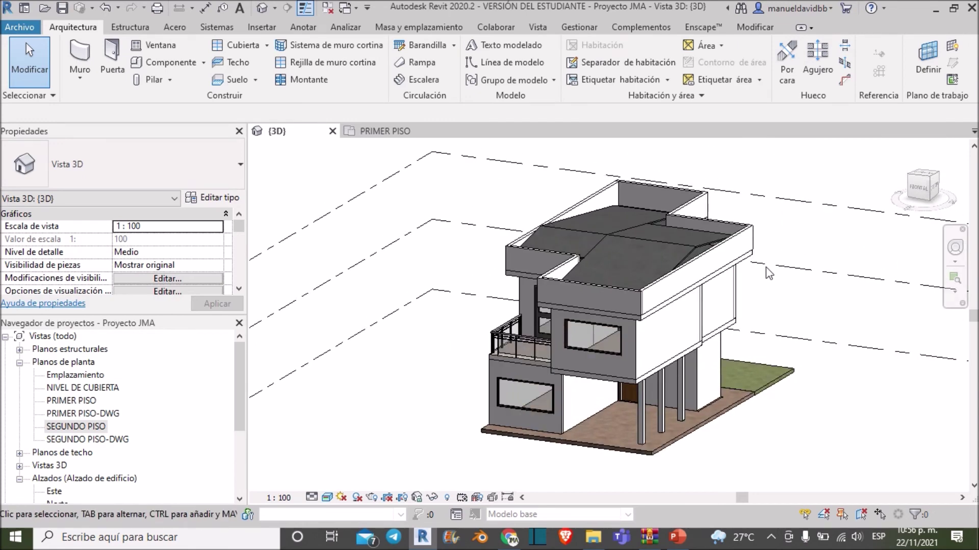
drag(922, 193, 940, 206)
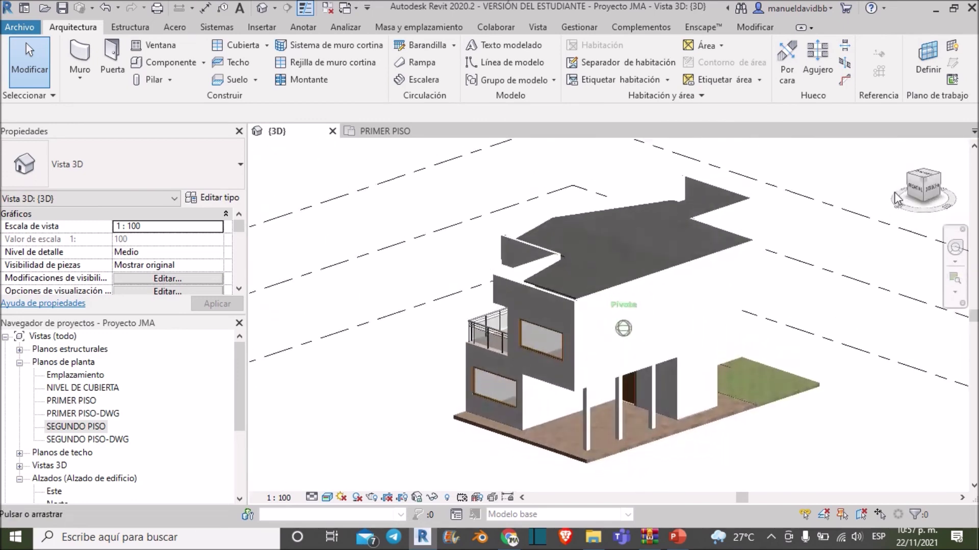
drag(940, 206, 821, 253)
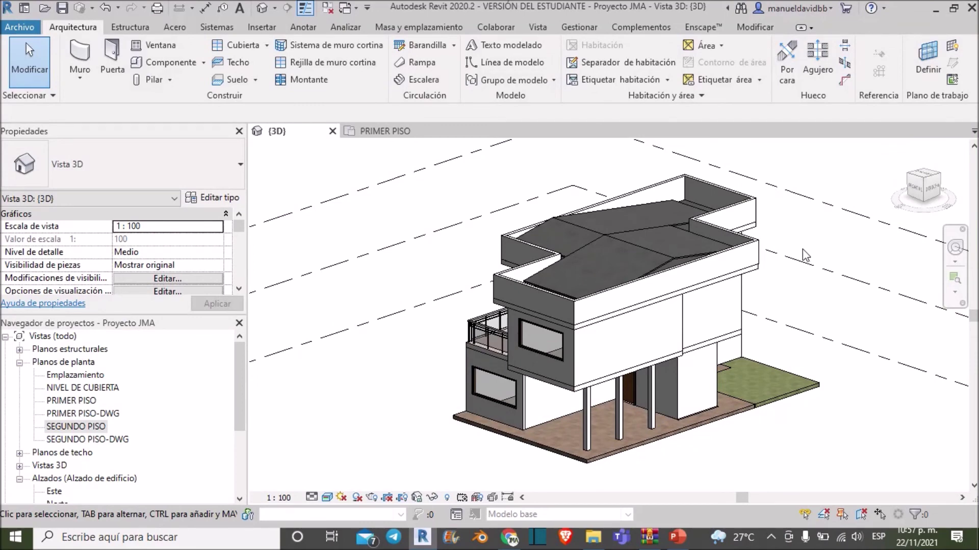
scroll(805, 255, down, 2)
middle_drag(806, 255, 763, 256)
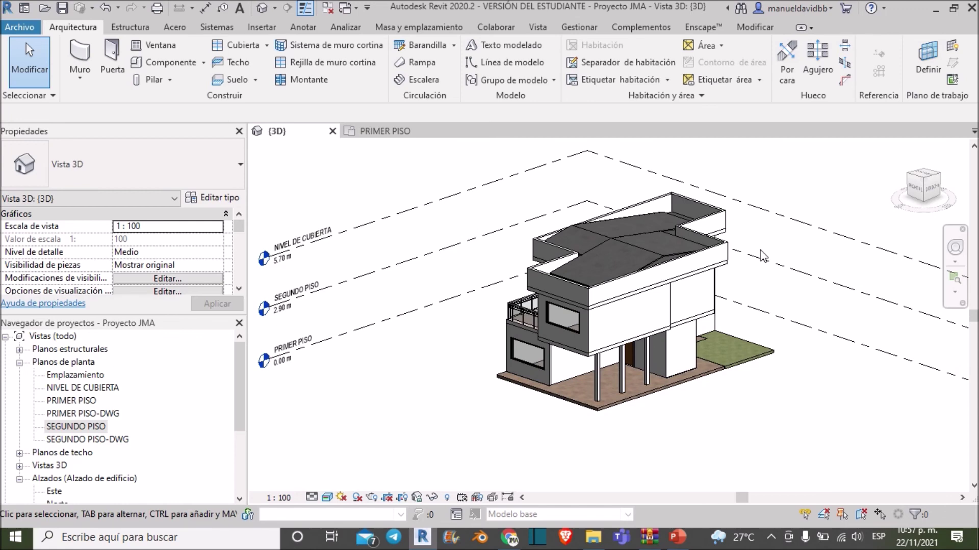